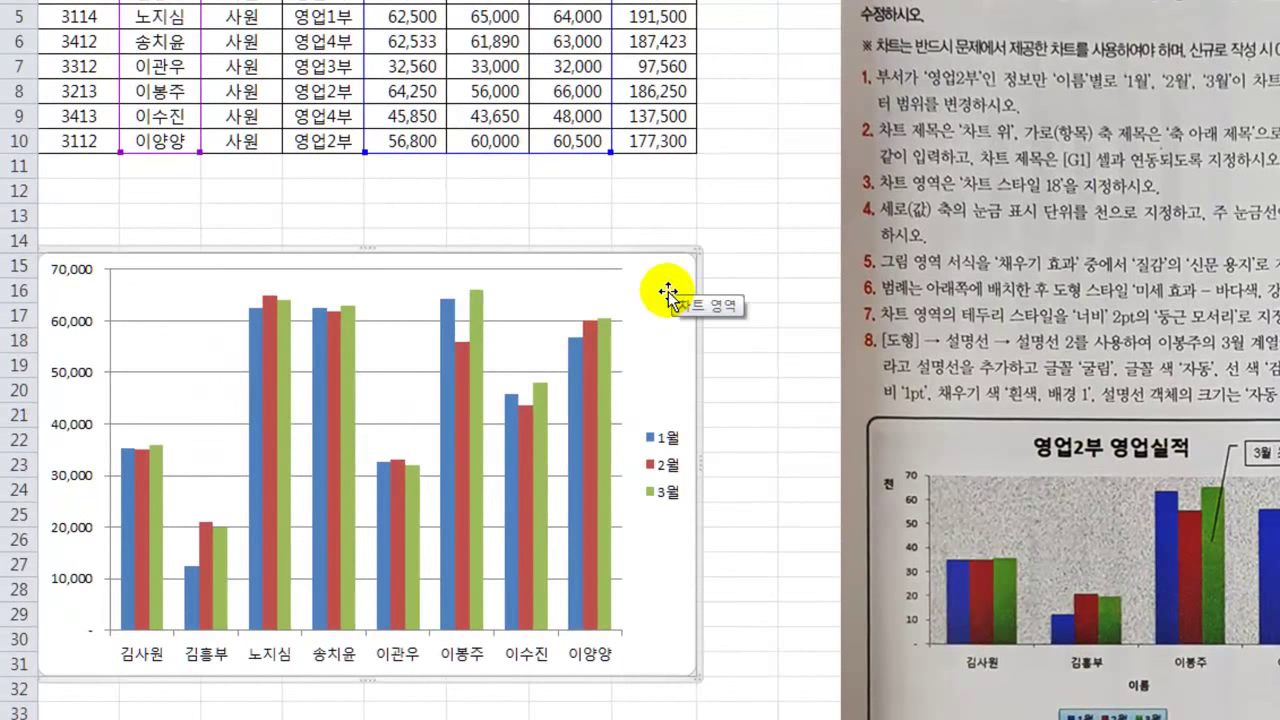
# - Clear the chart's data range in the data source selection and pick the name cells B2:B4, B8 and B10 instead
pyautogui.rightClick(668, 295)
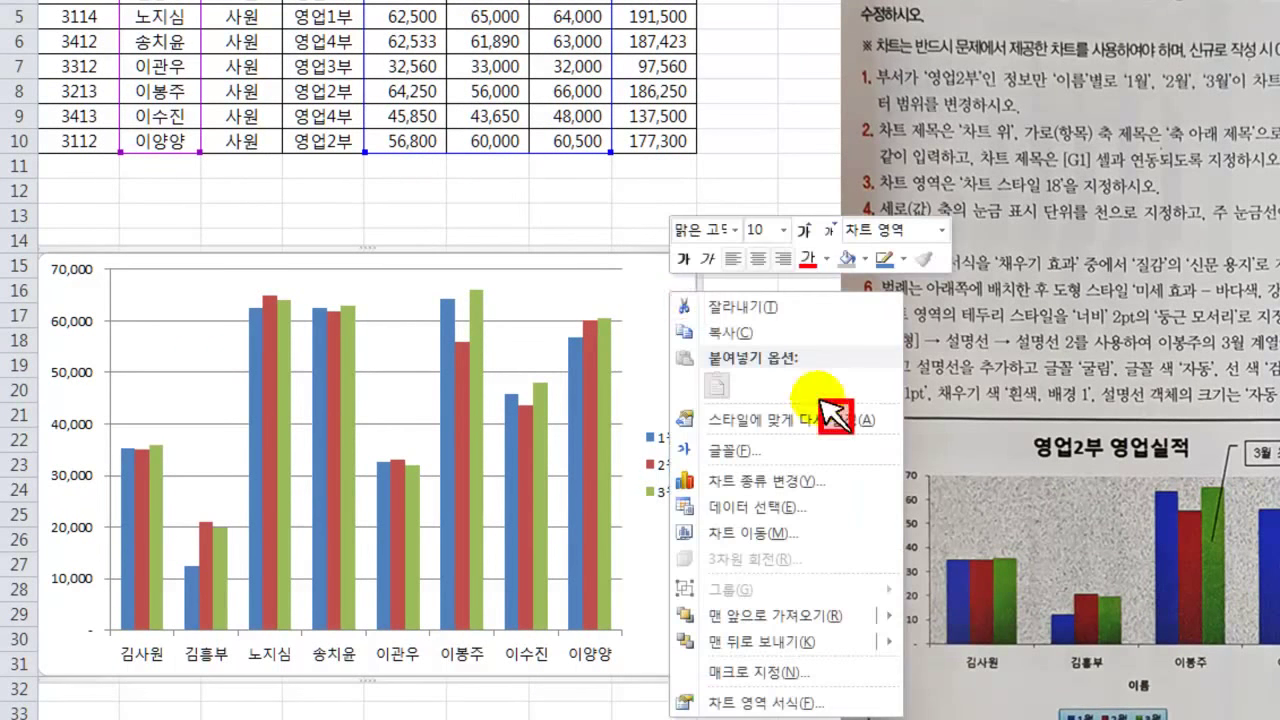
pyautogui.click(790, 515)
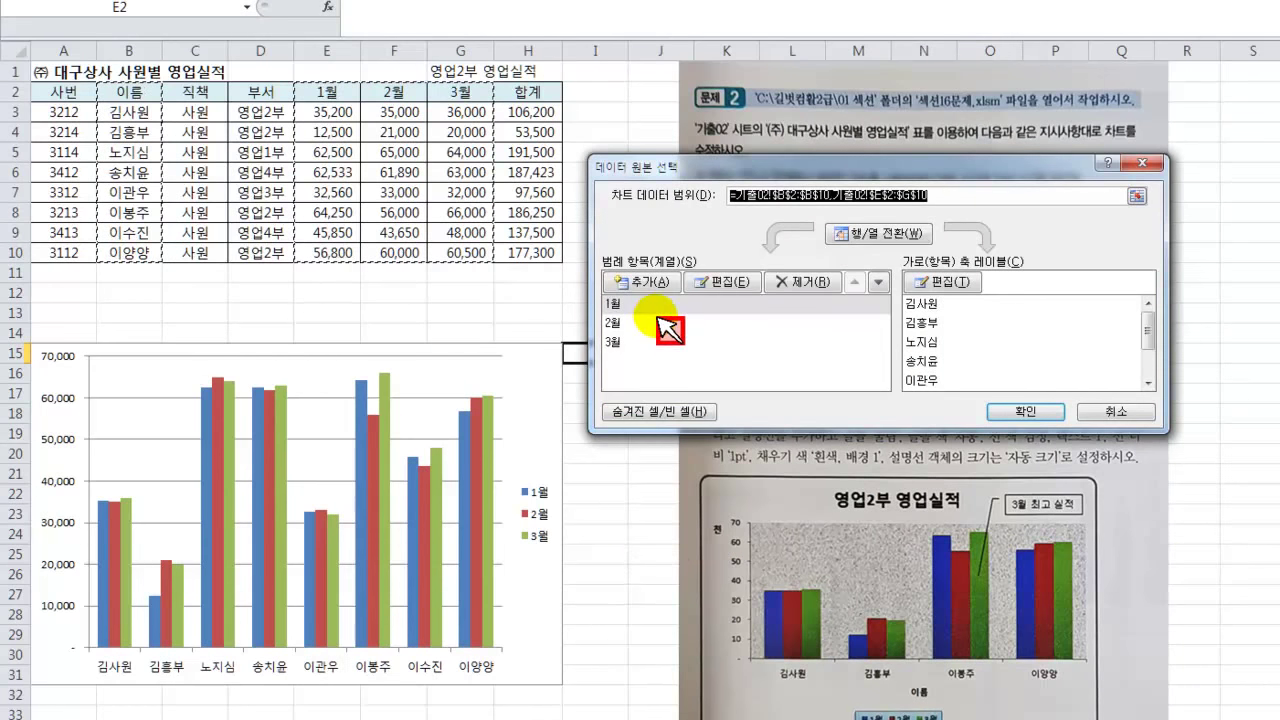
pyautogui.moveTo(736, 165); pyautogui.dragTo(684, 84)
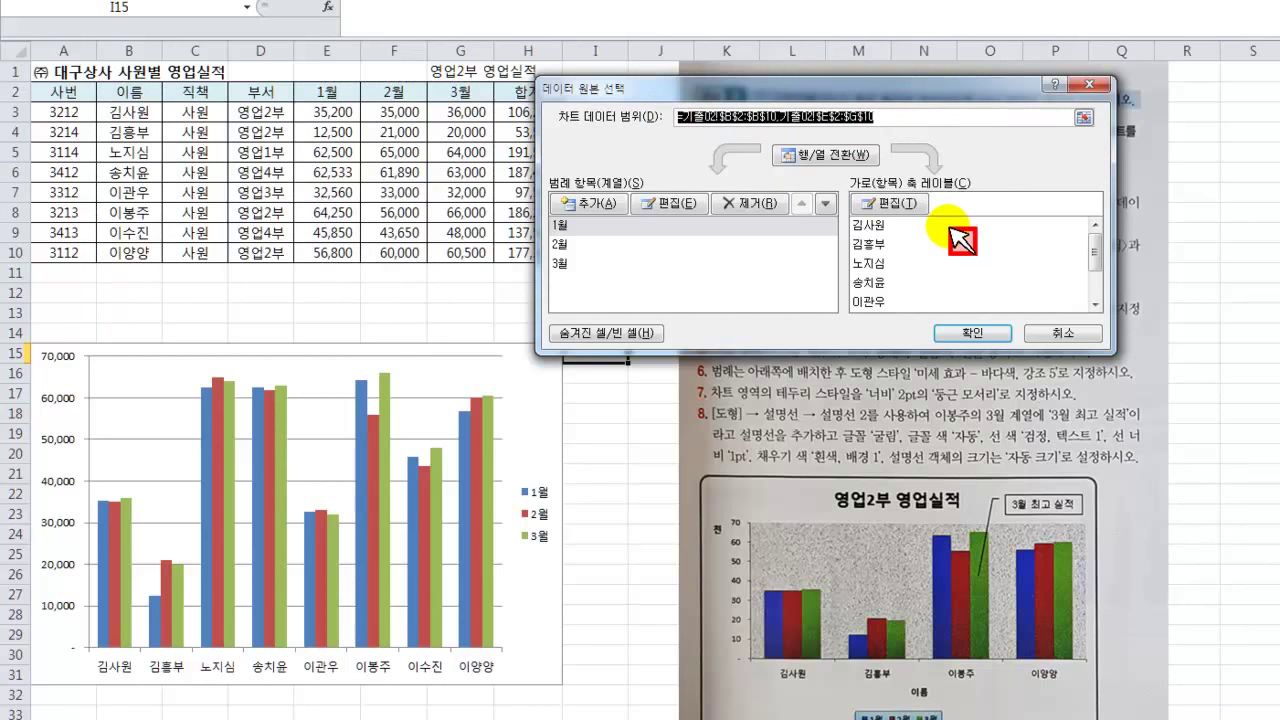
pyautogui.press('Delete')
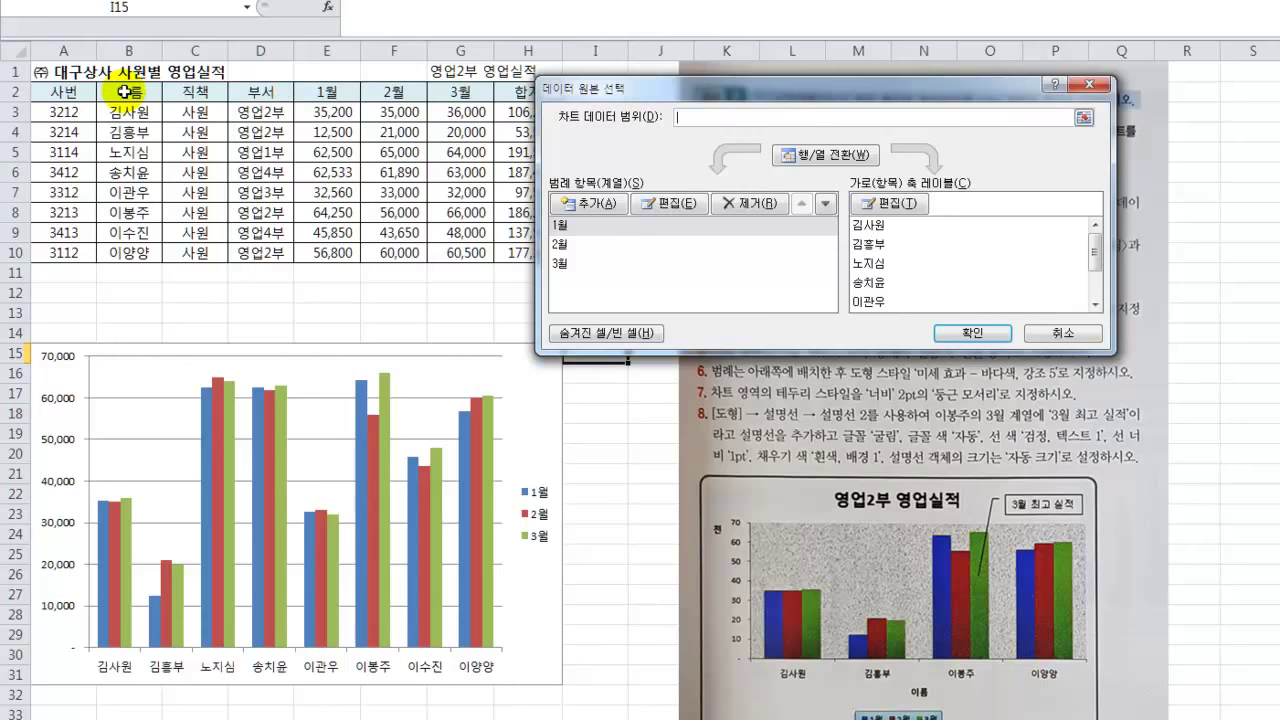
pyautogui.moveTo(124, 91); pyautogui.dragTo(127, 132)
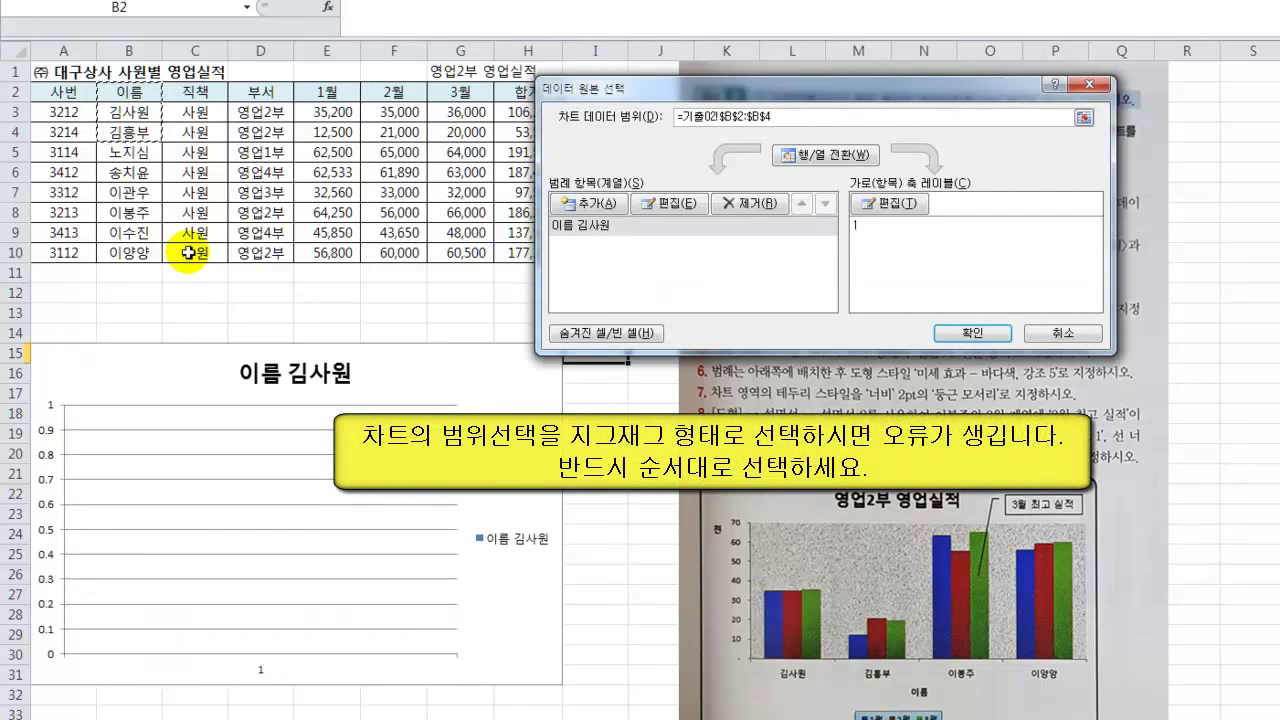
pyautogui.keyDown('ctrl'); pyautogui.click(127, 215); pyautogui.keyUp('ctrl')
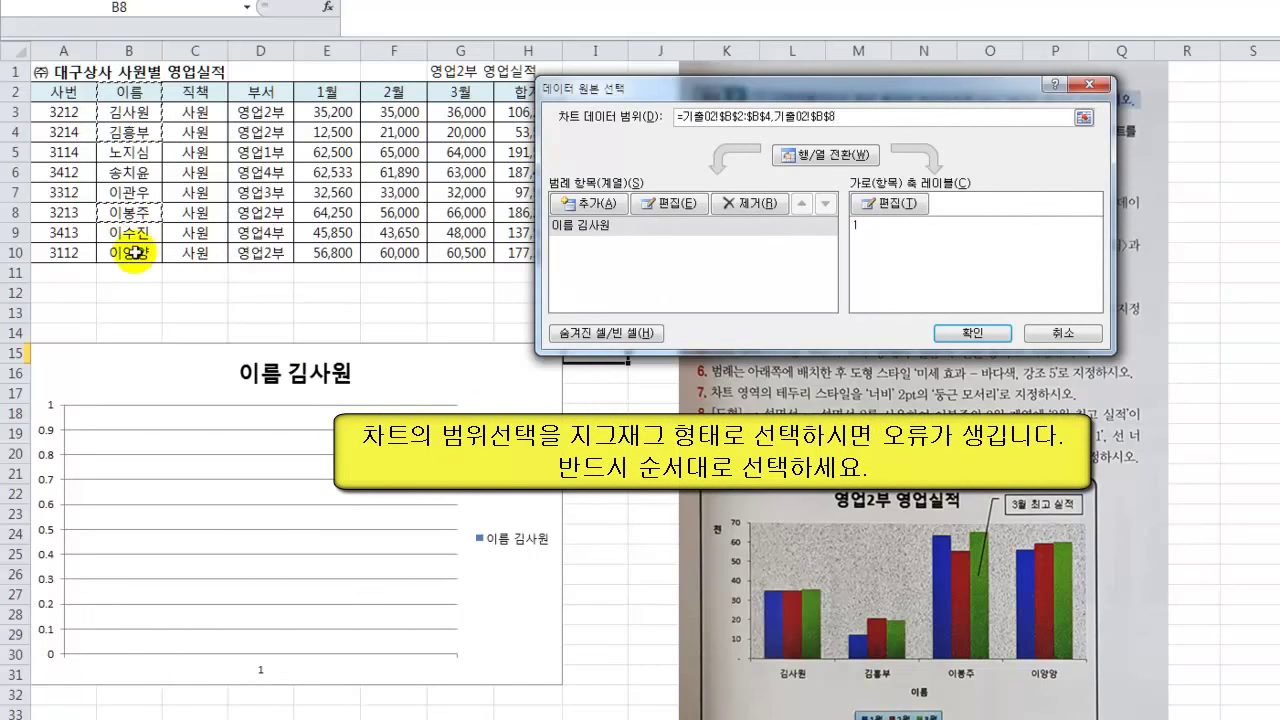
pyautogui.keyDown('ctrl'); pyautogui.click(135, 253); pyautogui.keyUp('ctrl')
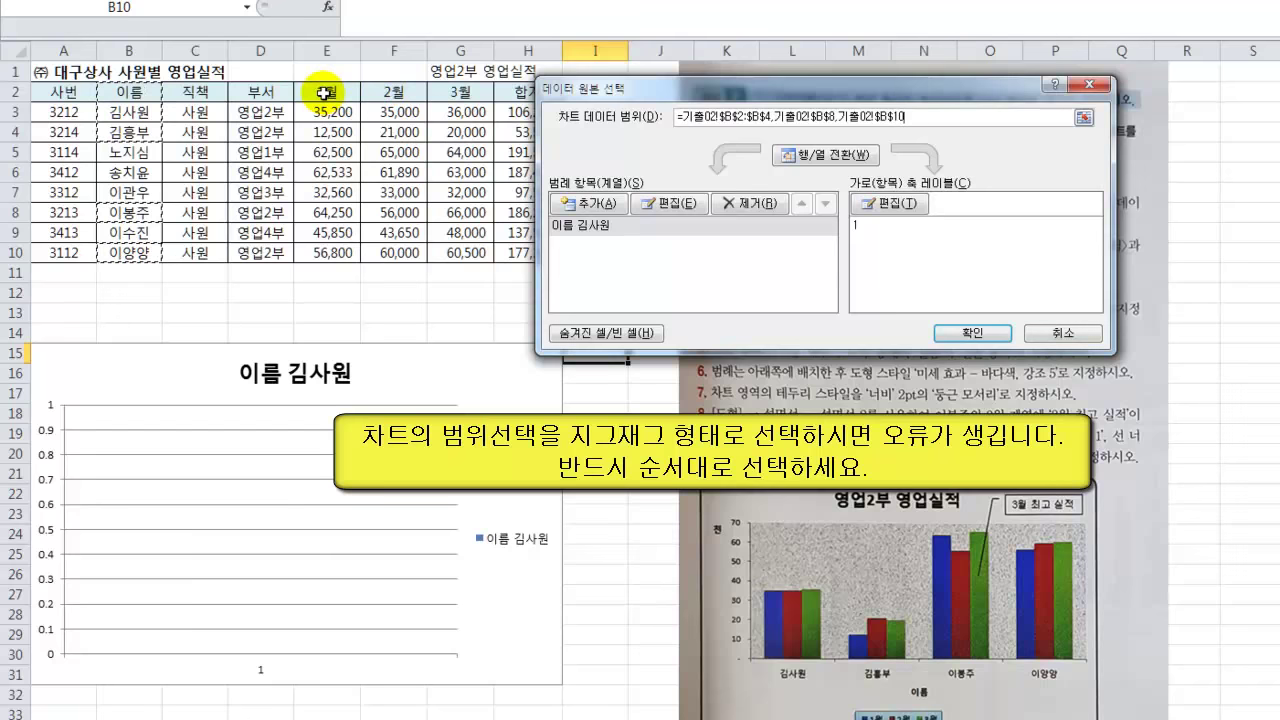
# - Add the monthly cells E2:G4, E8:G8 and E10:G10 to the chart data range and apply the new source
pyautogui.moveTo(326, 92); pyautogui.dragTo(463, 125)
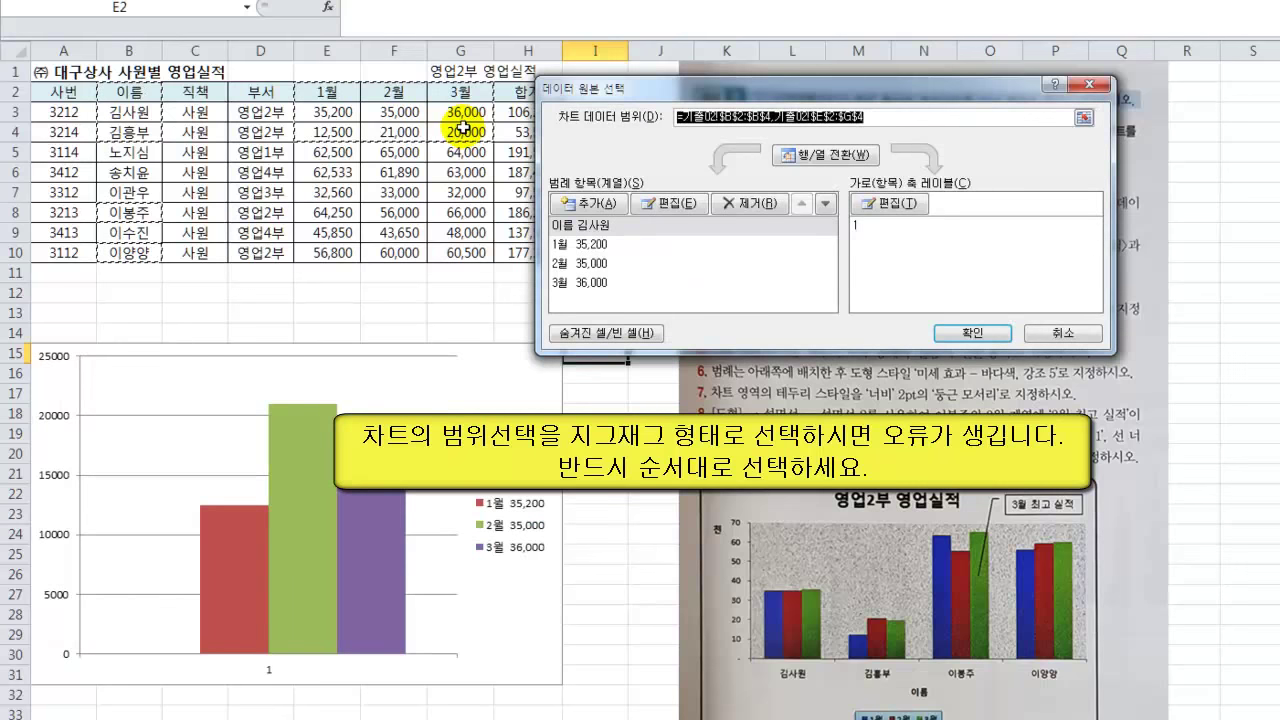
pyautogui.moveTo(335, 214); pyautogui.dragTo(430, 205)
pyautogui.moveTo(332, 258); pyautogui.dragTo(445, 252)
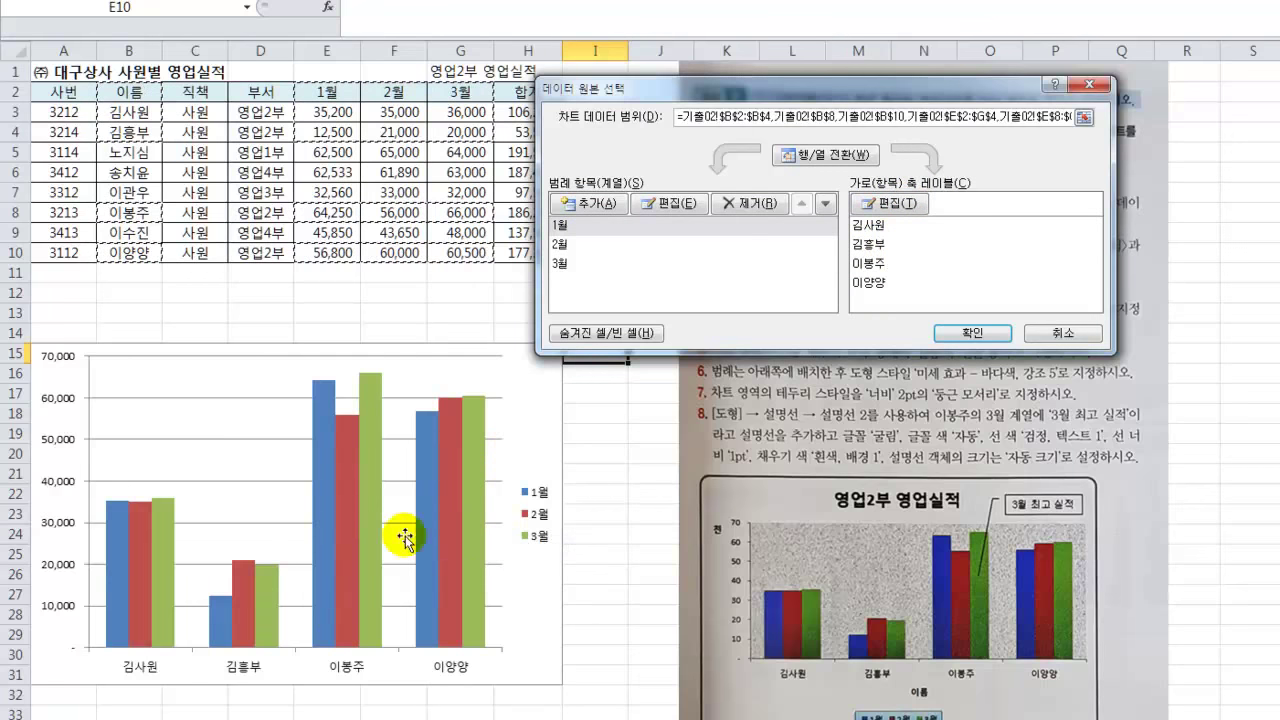
pyautogui.click(990, 336)
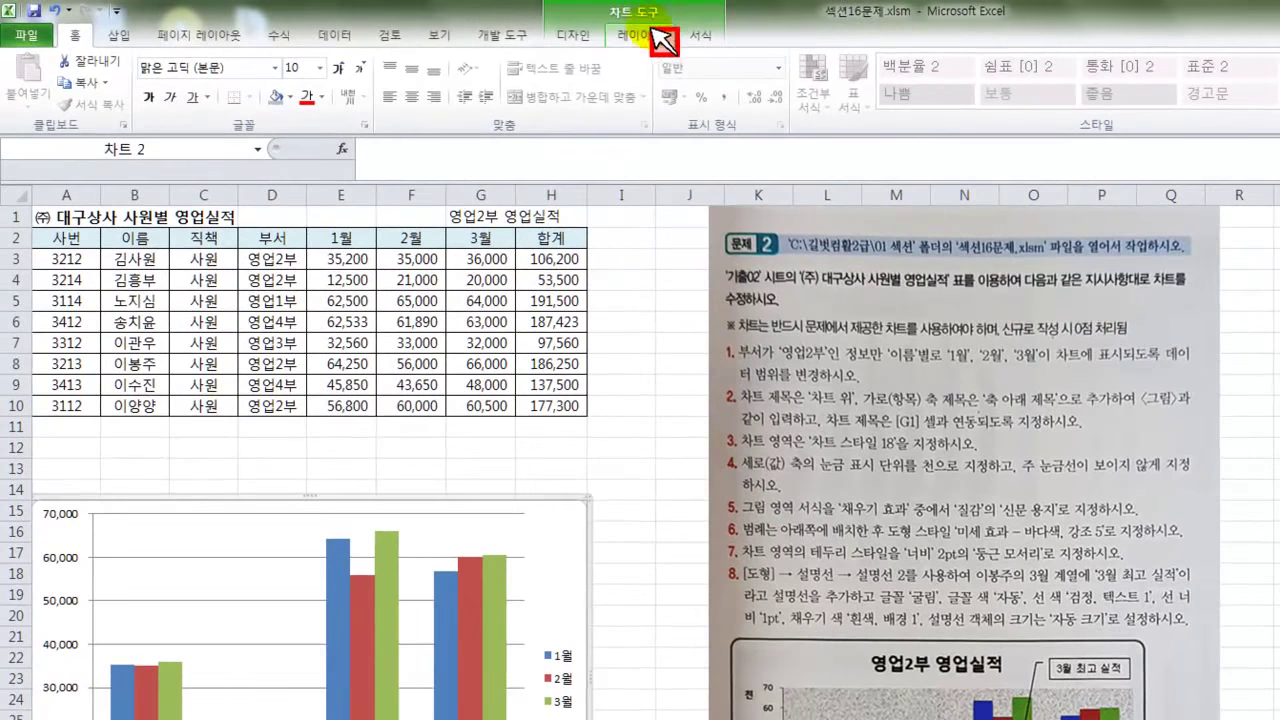
# - Add a chart title with the Above Chart (차트 위) option
pyautogui.click(650, 36)
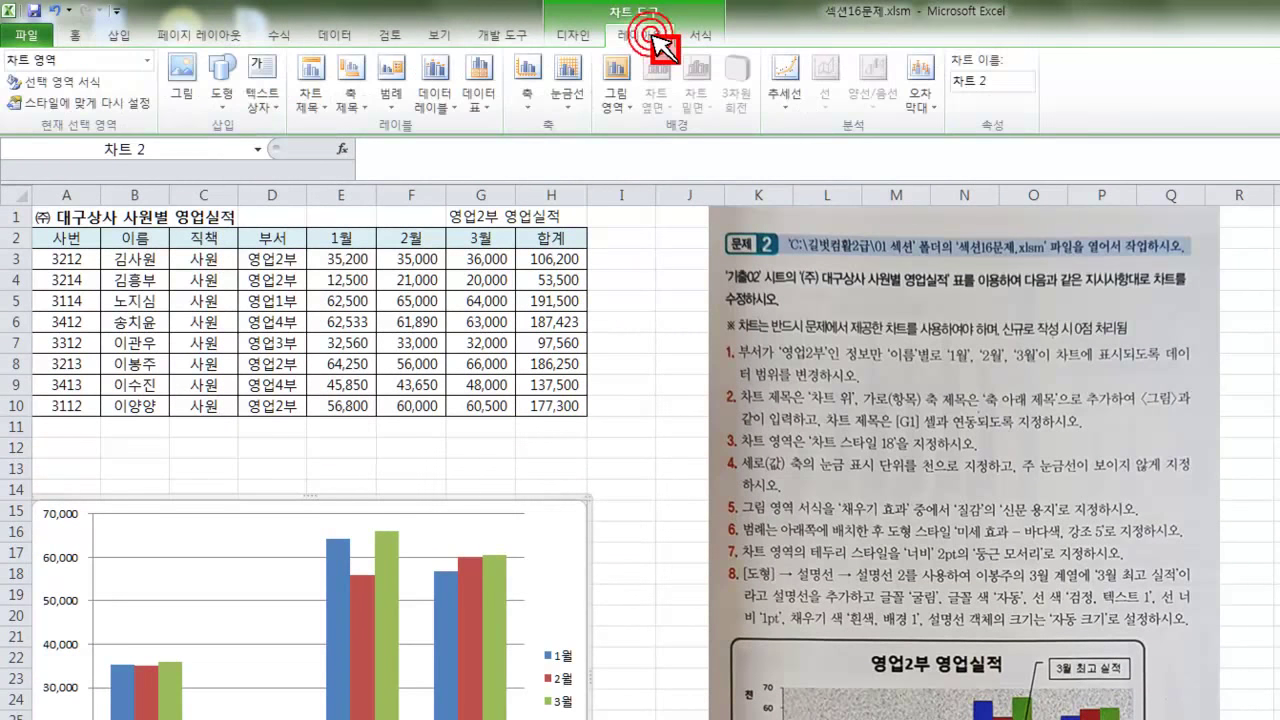
pyautogui.click(312, 98)
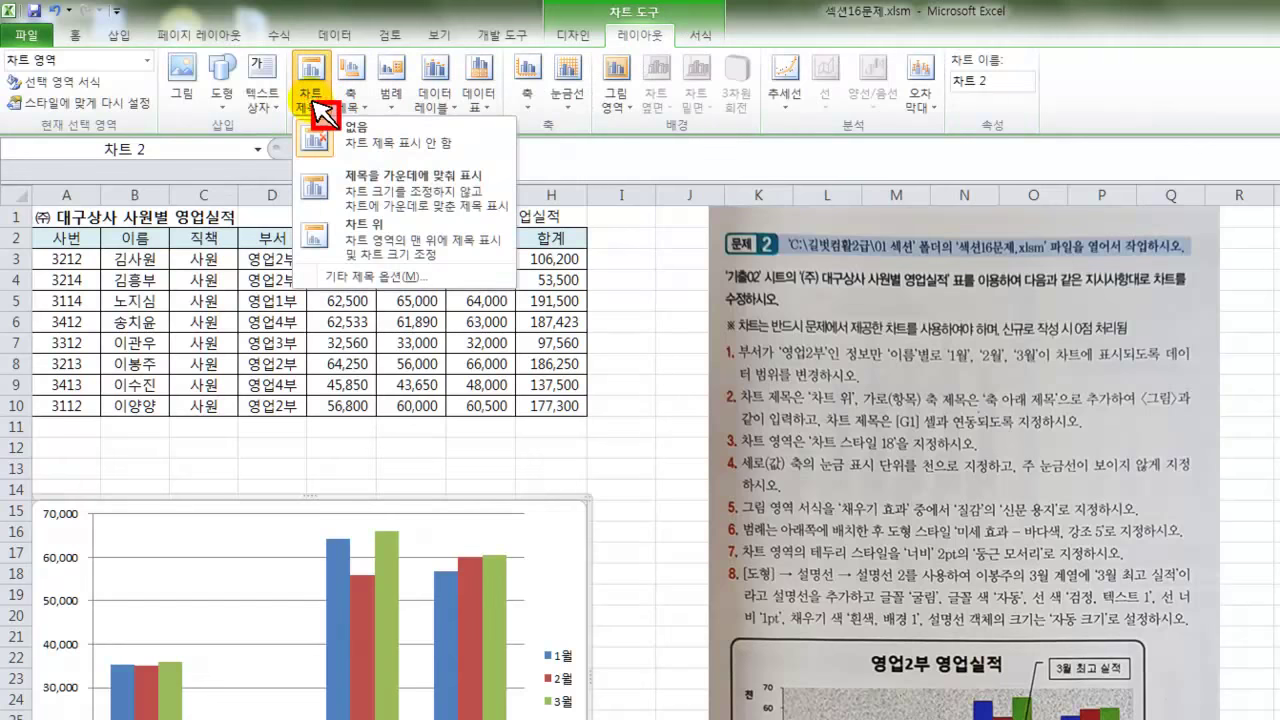
pyautogui.click(410, 250)
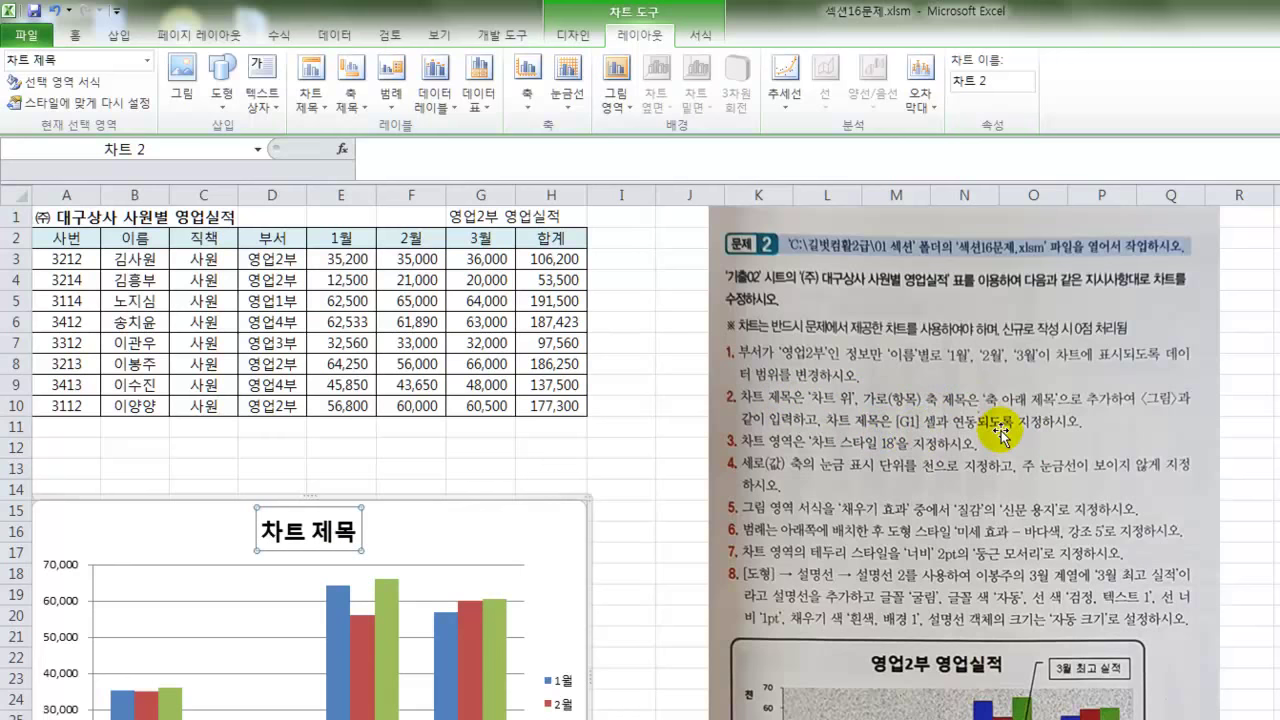
pyautogui.click(290, 543)
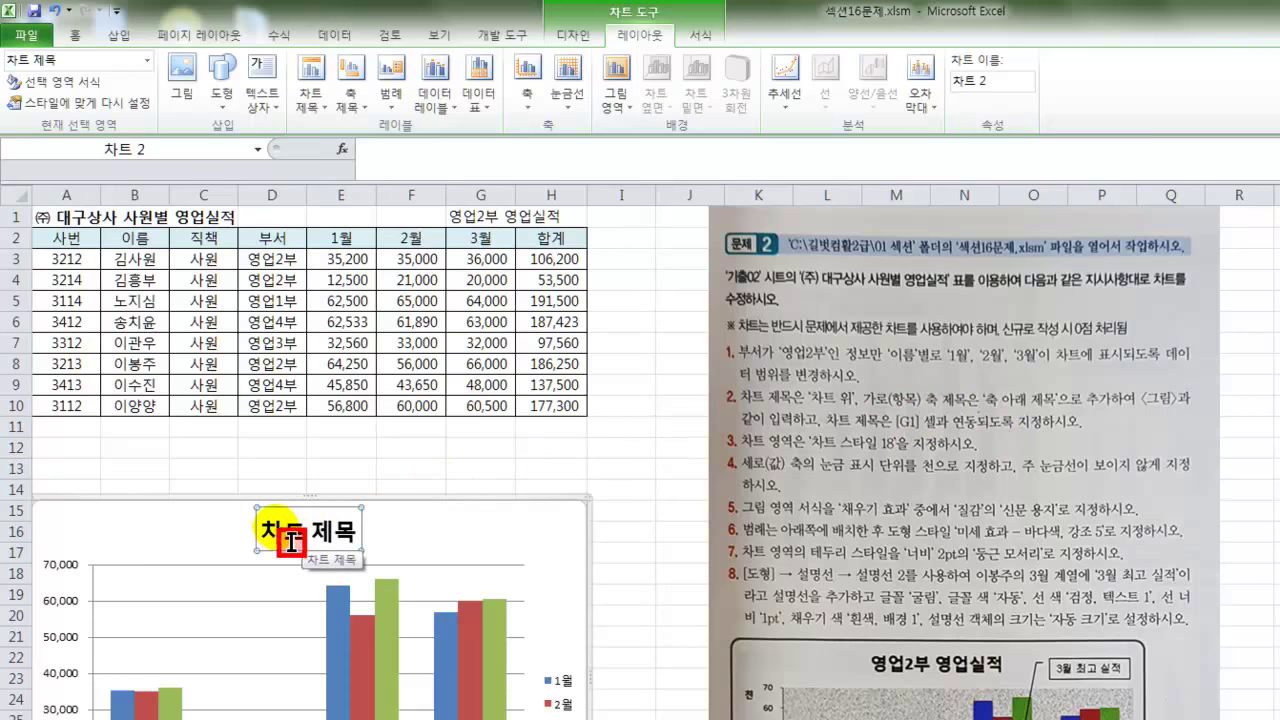
pyautogui.click(426, 161)
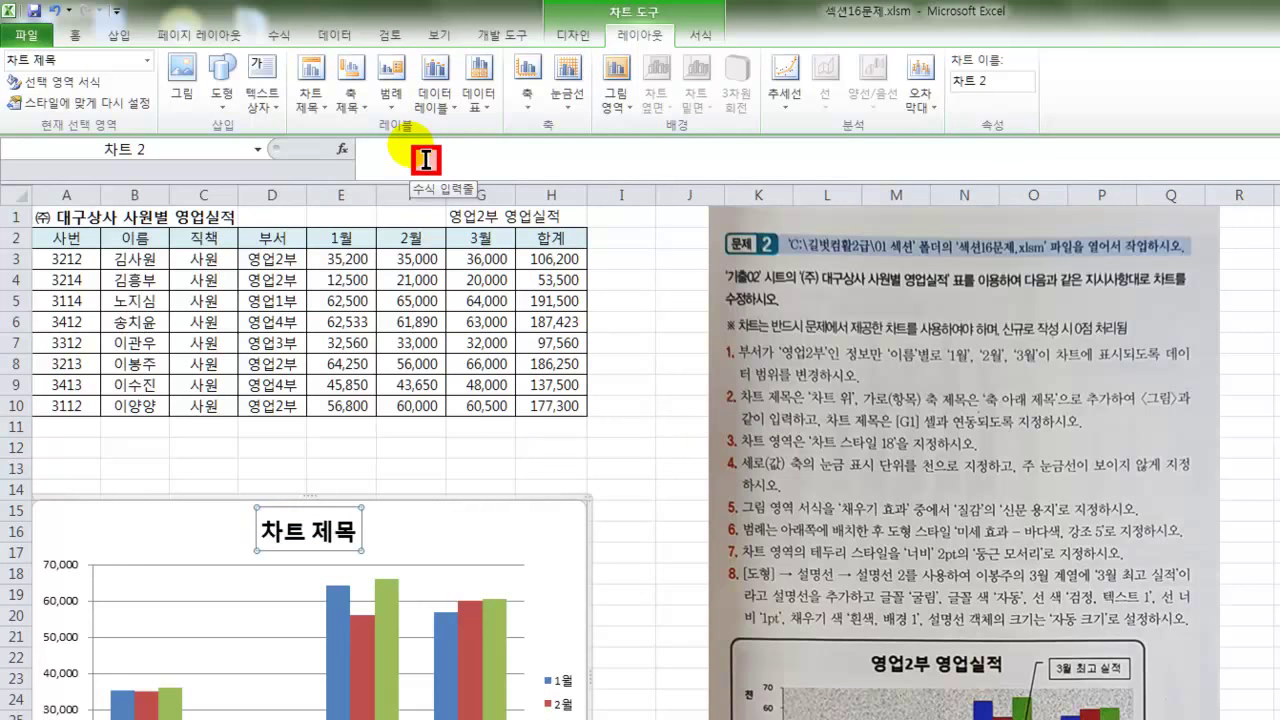
pyautogui.click(483, 217)
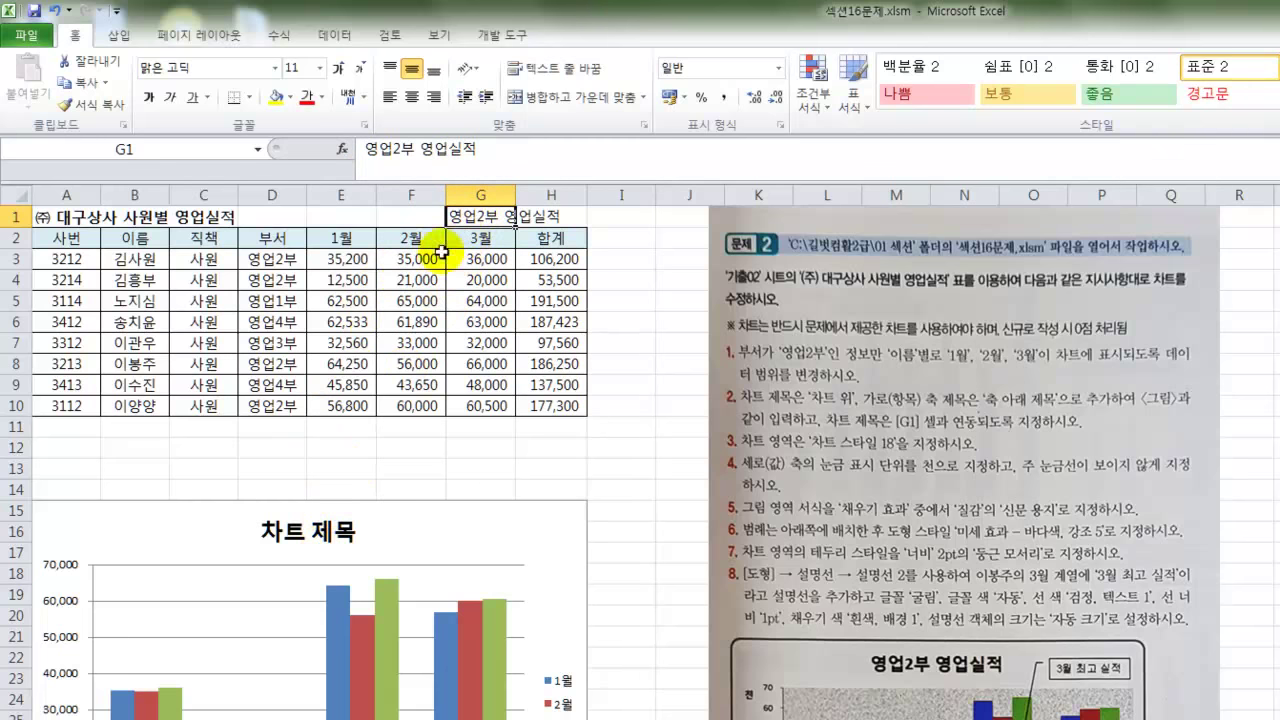
# - Link the chart title to cell G1 with the formula =기출02!$G$1
pyautogui.click(340, 533)
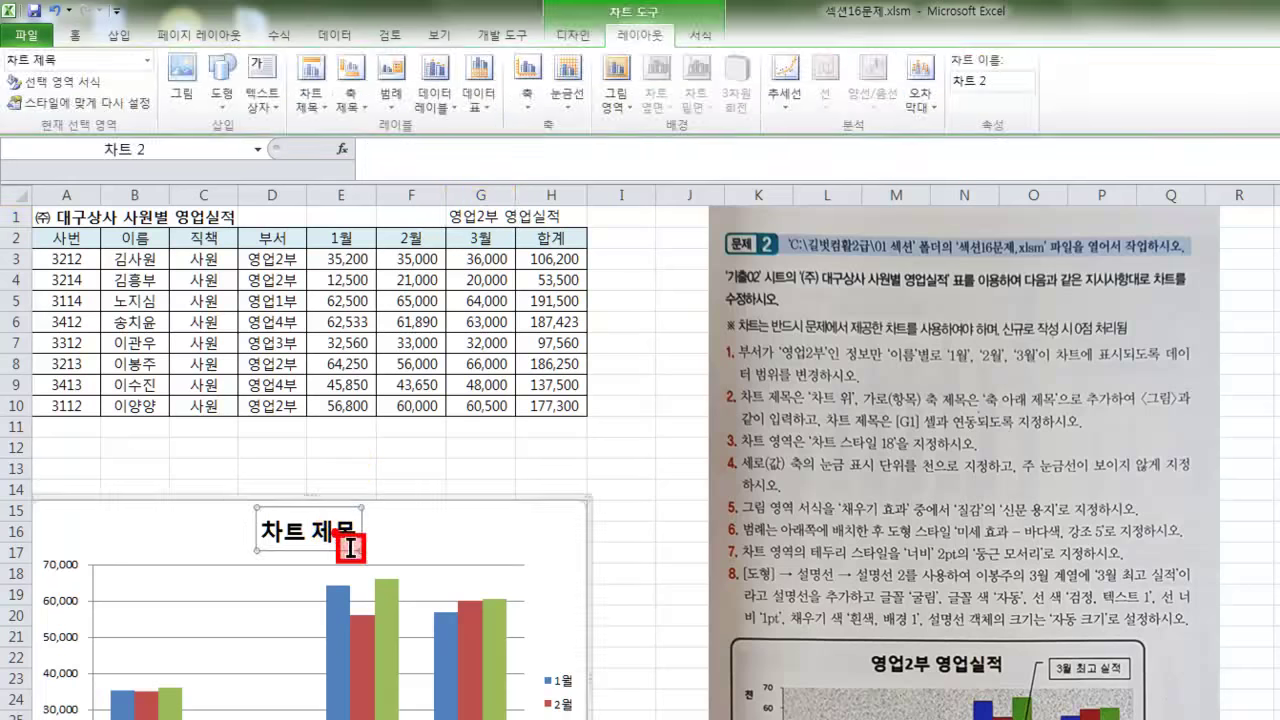
pyautogui.click(422, 164)
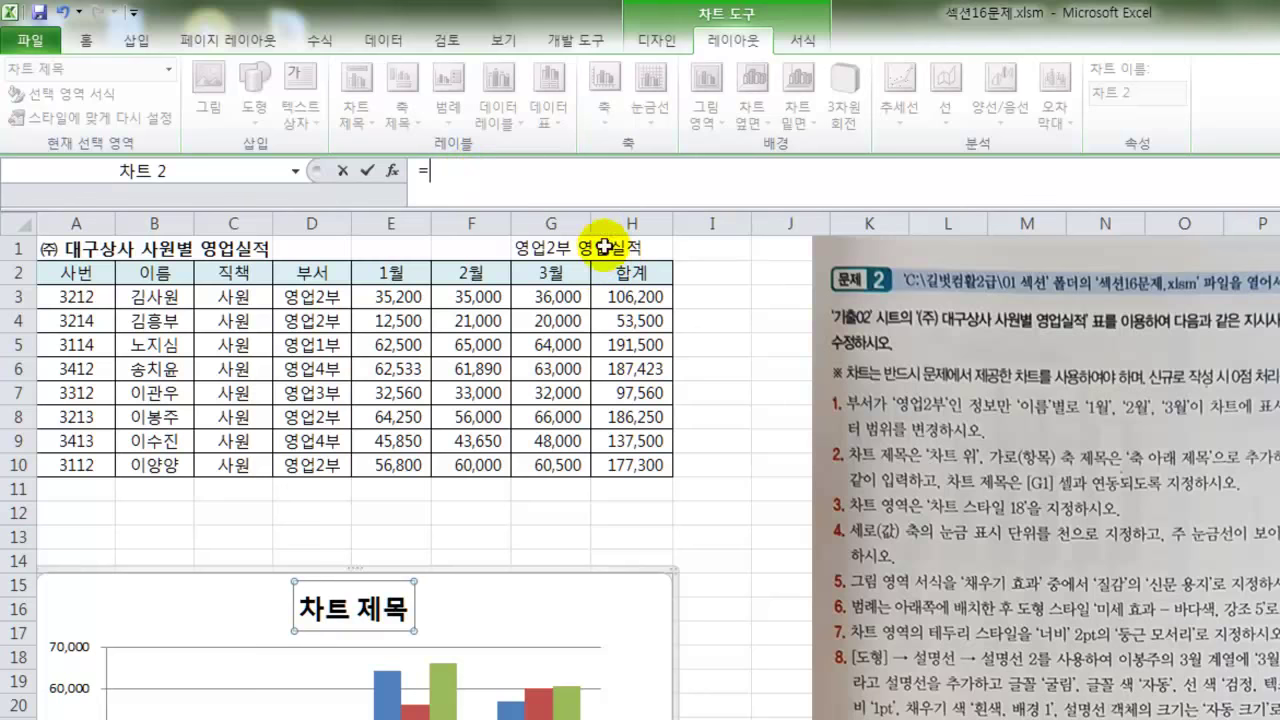
pyautogui.click(552, 245)
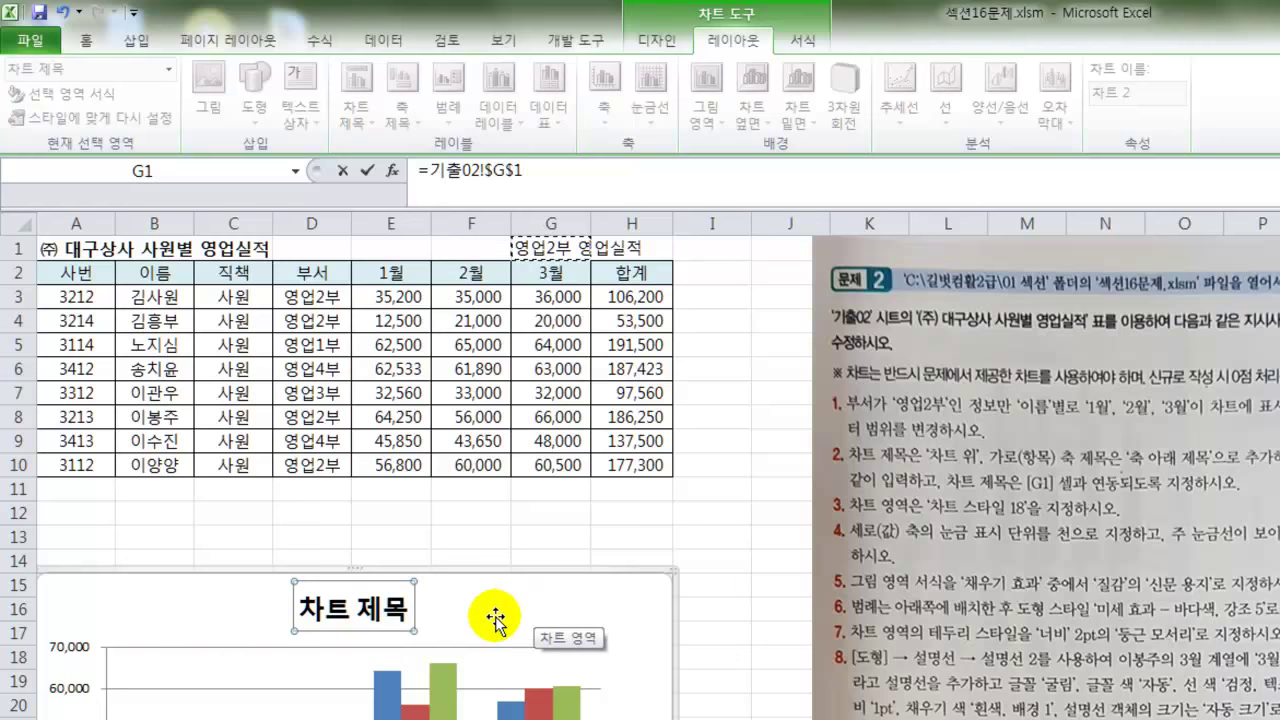
pyautogui.press('Return')
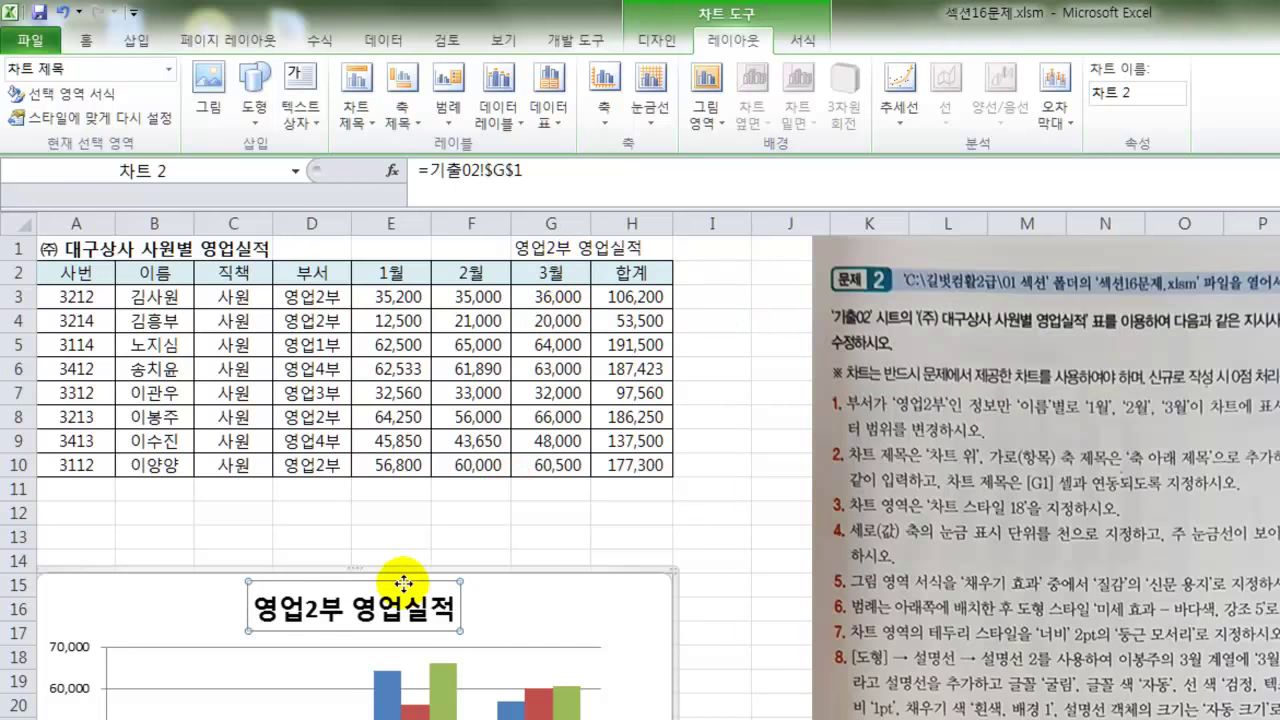
# - Test the title link by changing the text in cell G1 to 국내영업2부 영업실적
pyautogui.click(566, 249)
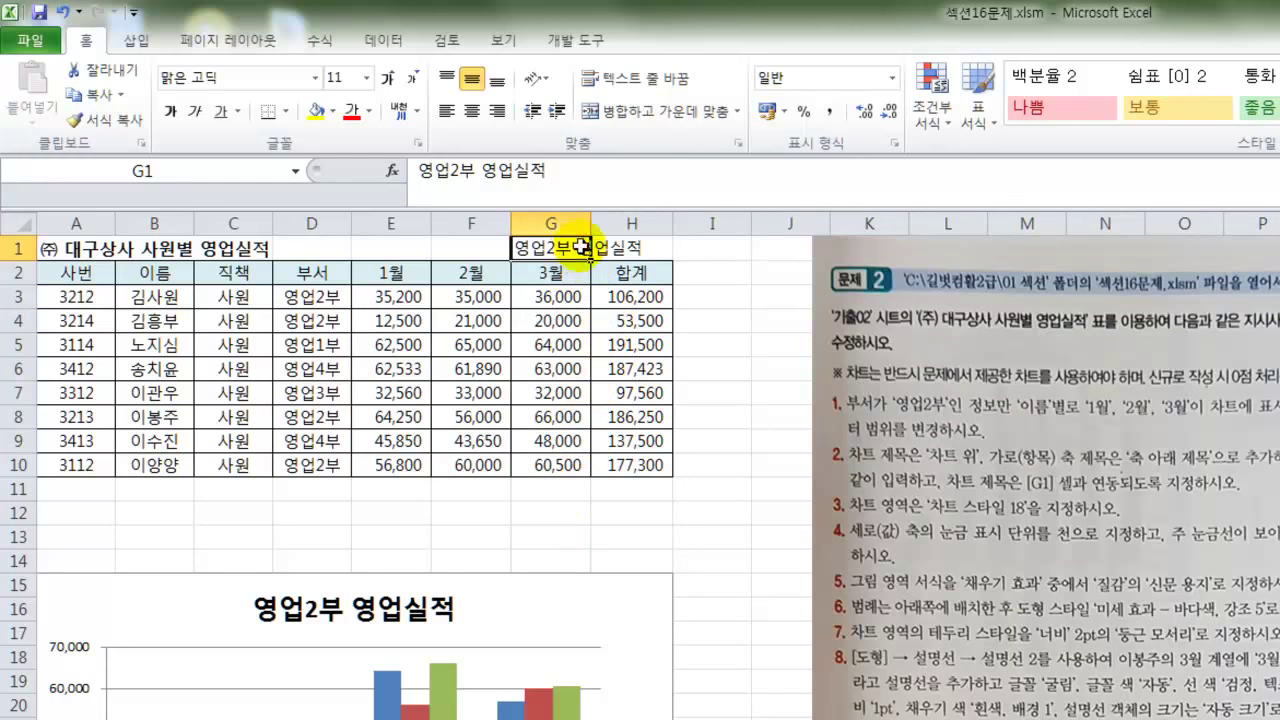
pyautogui.doubleClick(514, 249)
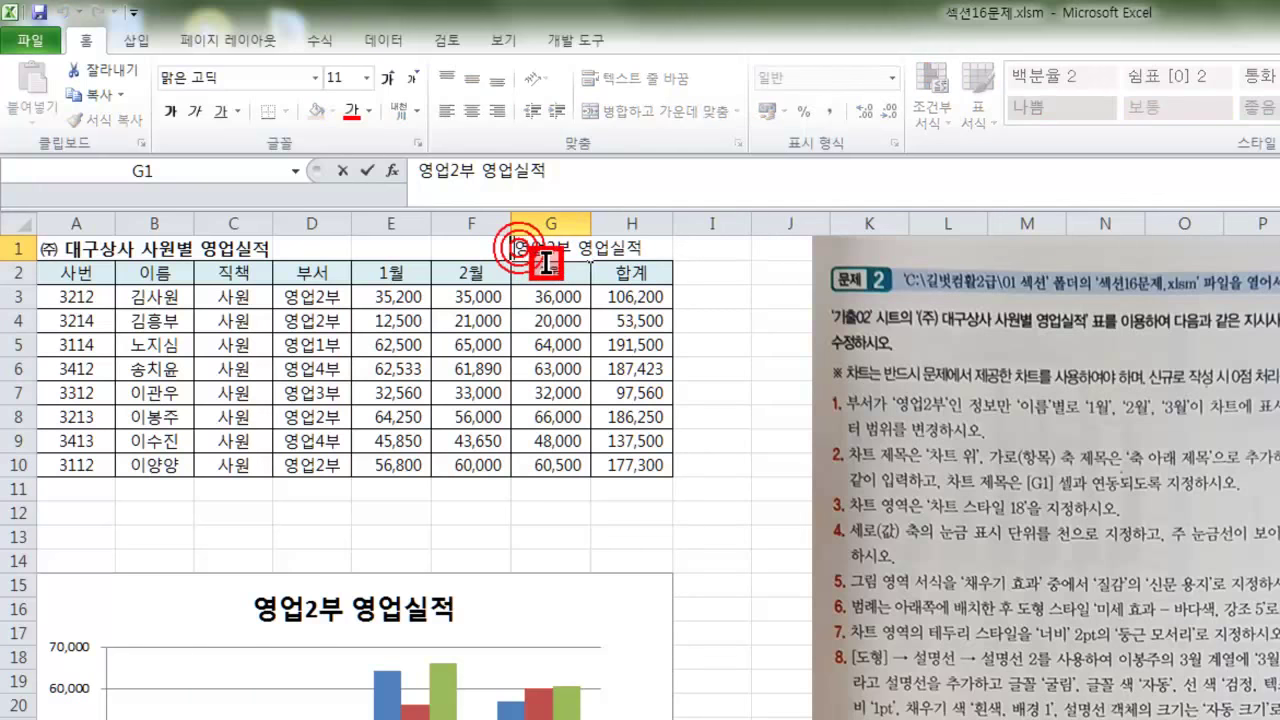
pyautogui.write('국내')
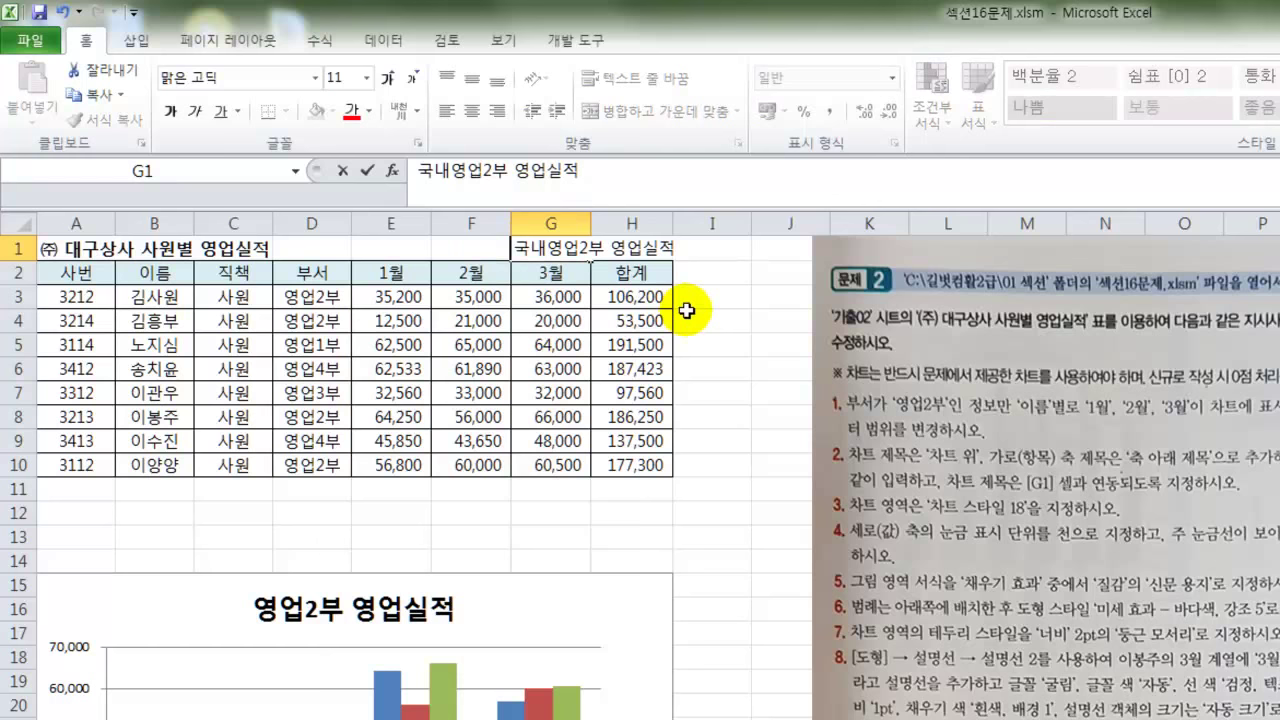
pyautogui.press('Return')
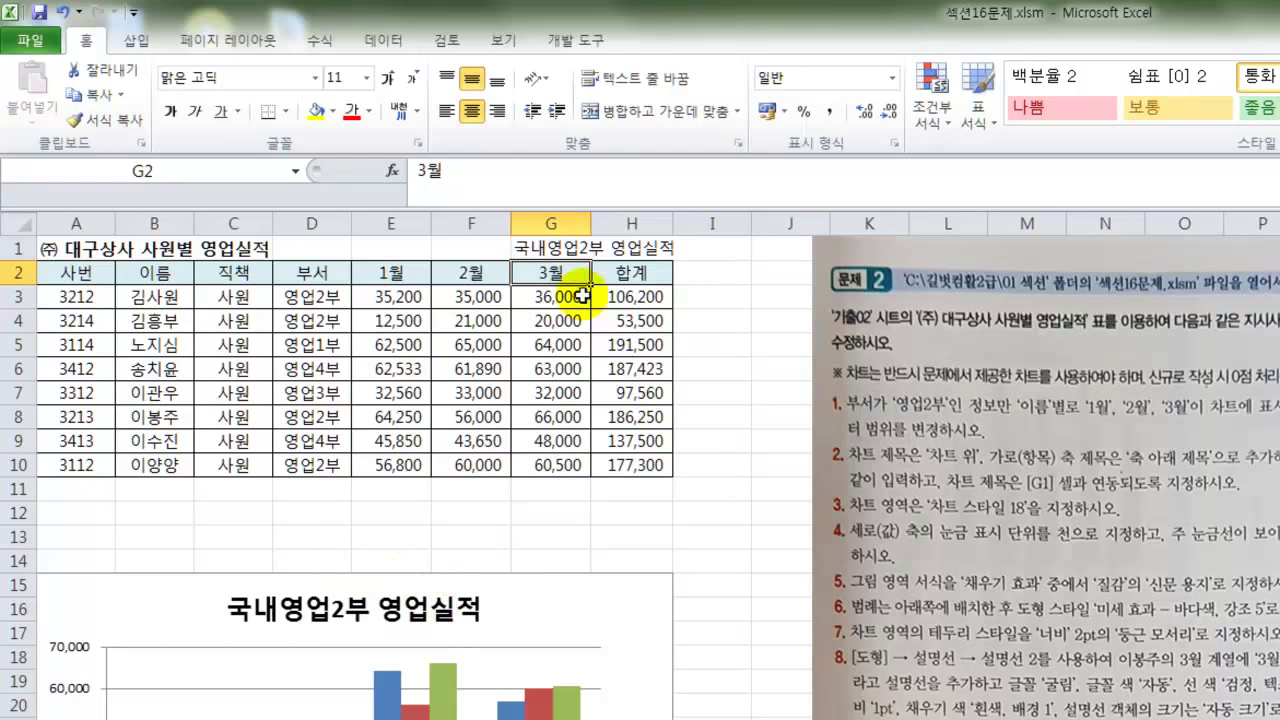
# - Remove the prefix 국내 from cell G1 so that it reads 영업2부 영업실적
pyautogui.click(538, 251)
pyautogui.click(537, 249)
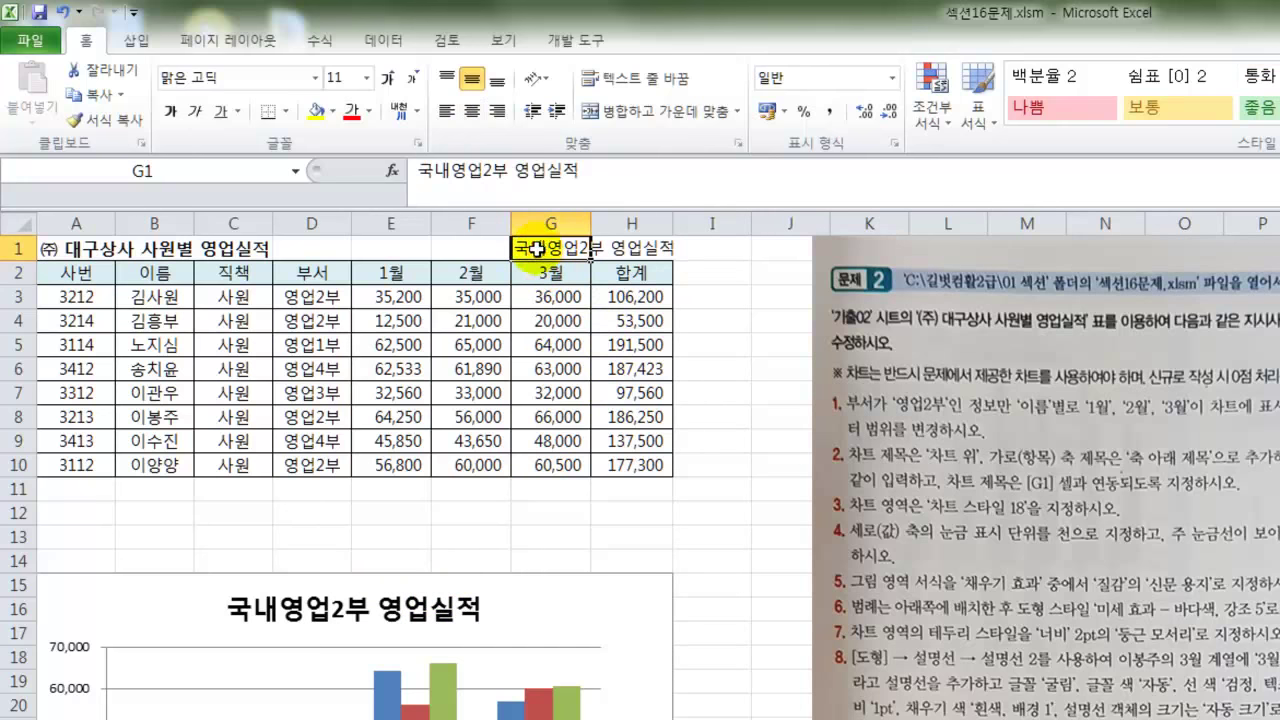
pyautogui.doubleClick(546, 248)
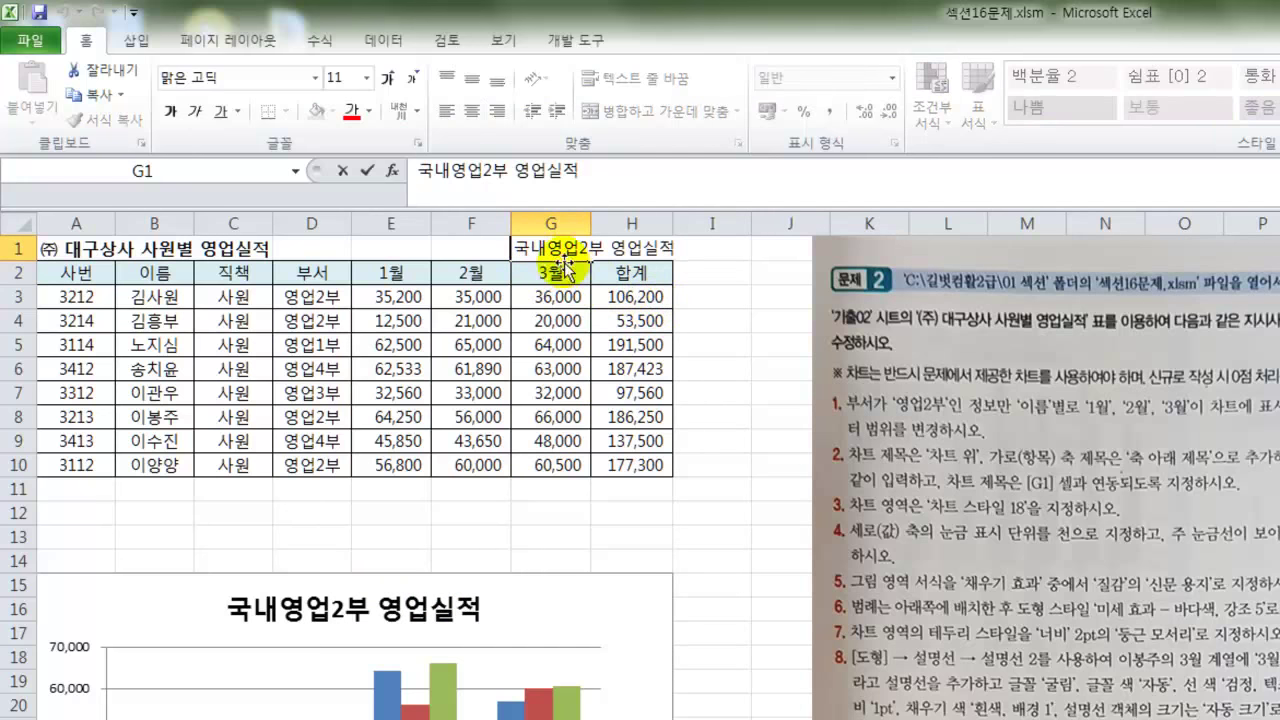
pyautogui.press('BackSpace')
pyautogui.press('BackSpace')
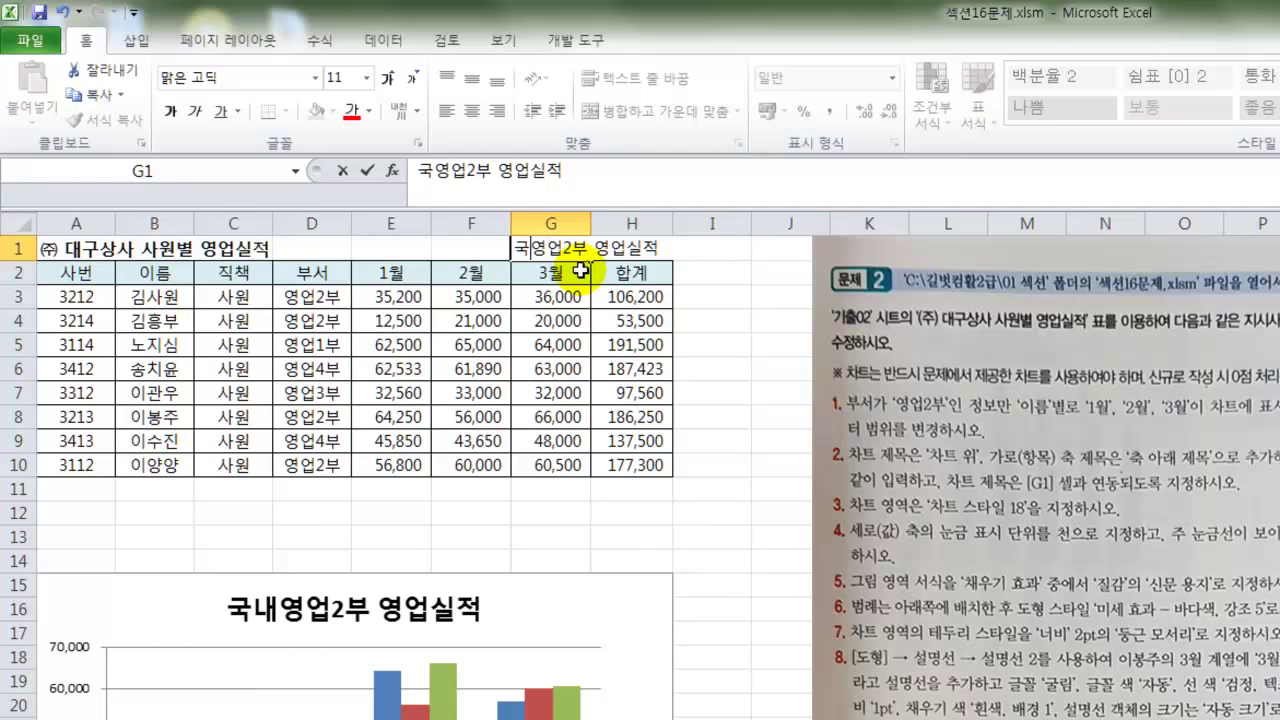
pyautogui.click(580, 270)
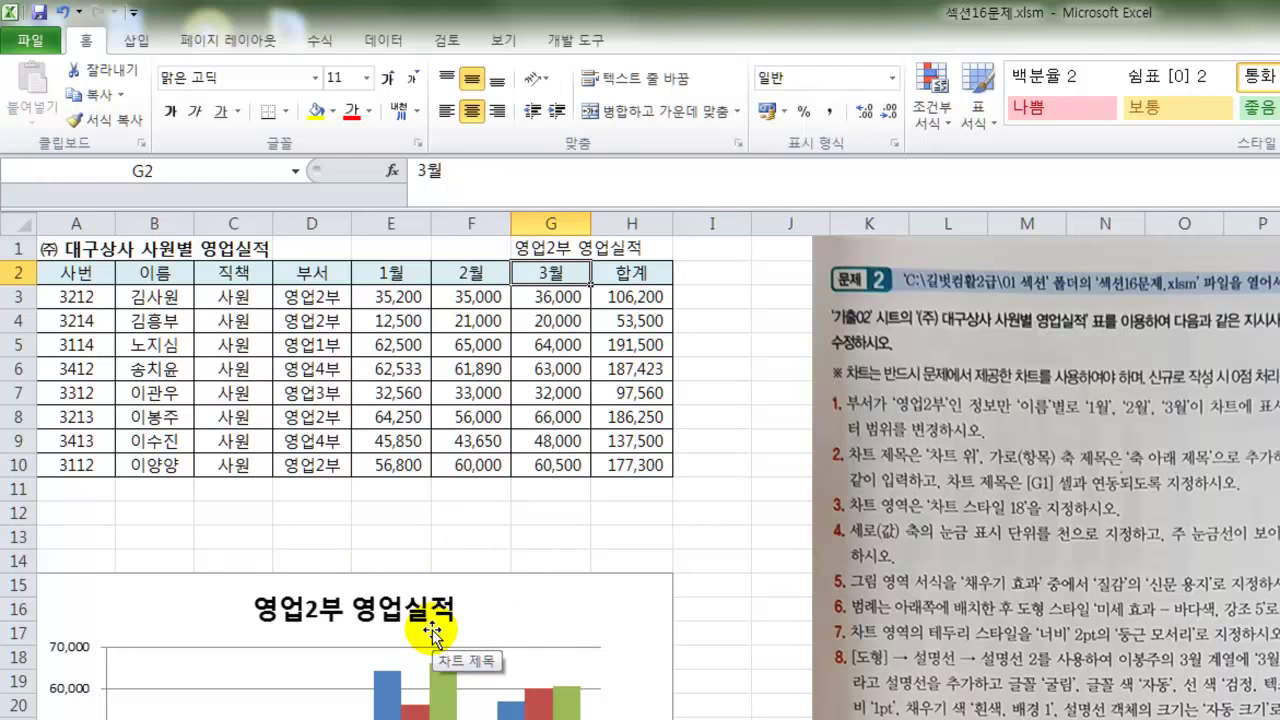
# - Add a primary horizontal axis title to the chart with the Title Below Axis (축 아래 제목) option
pyautogui.click(390, 608)
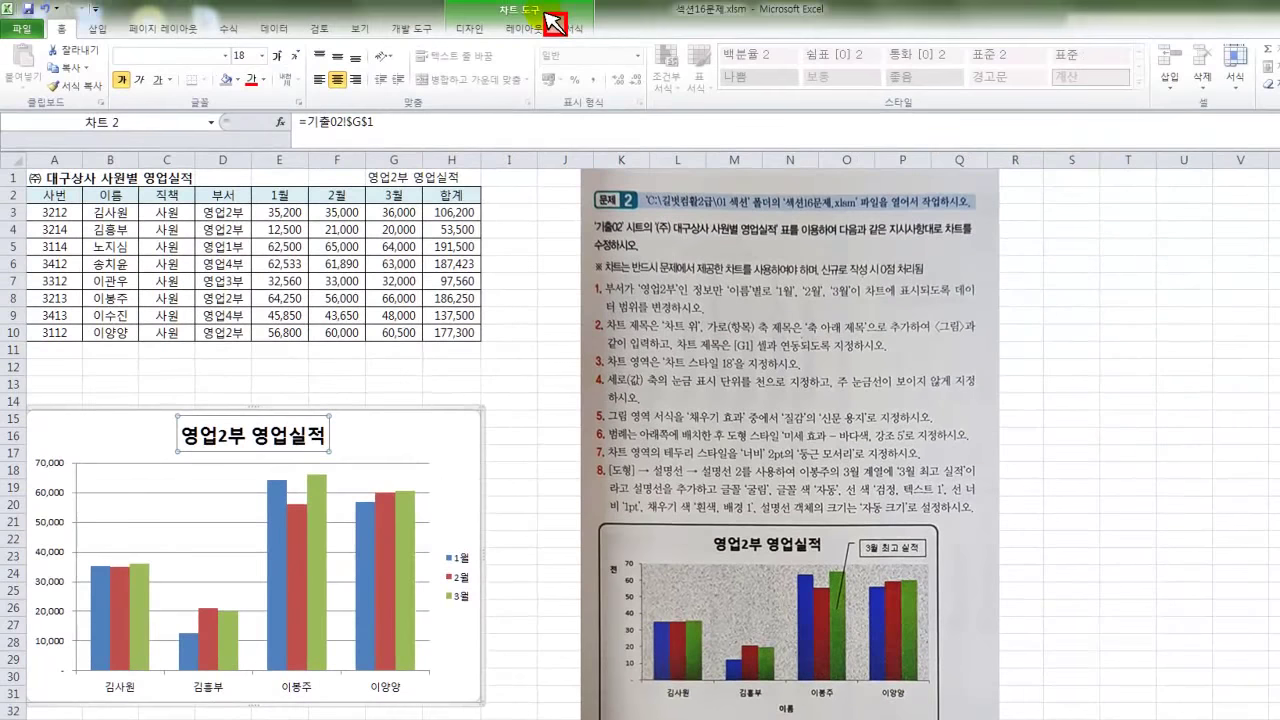
pyautogui.click(512, 29)
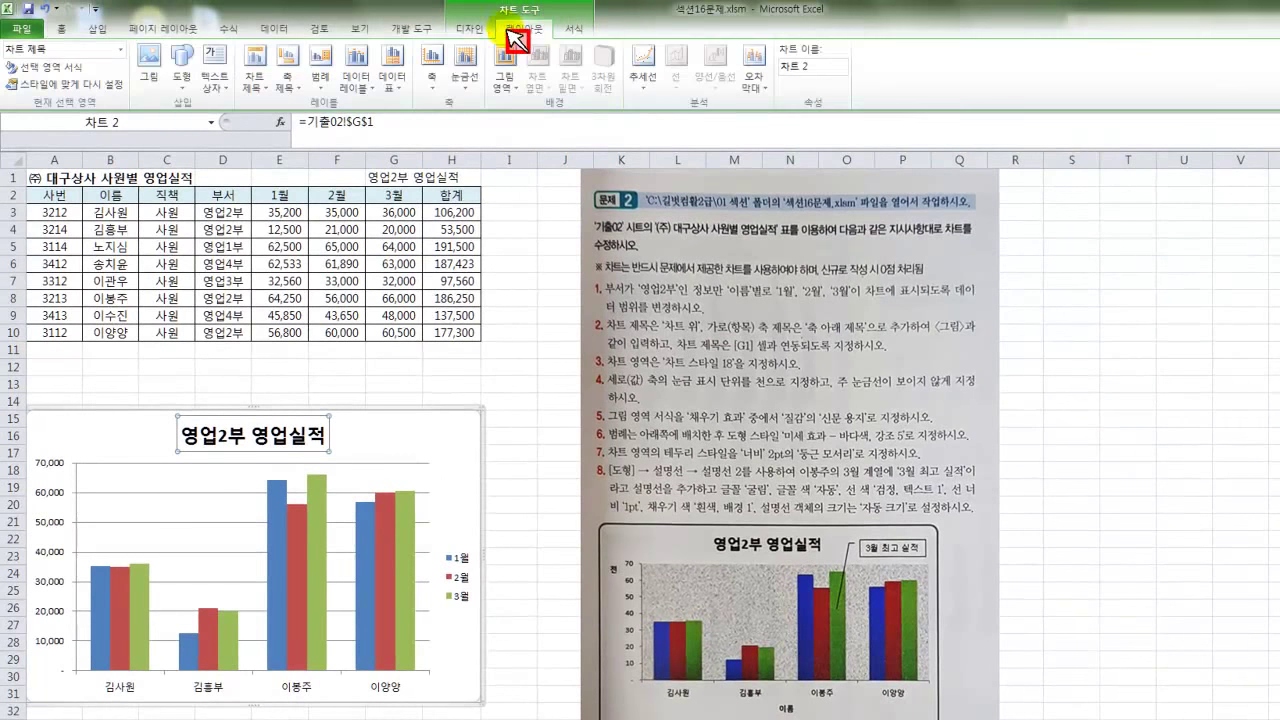
pyautogui.click(288, 84)
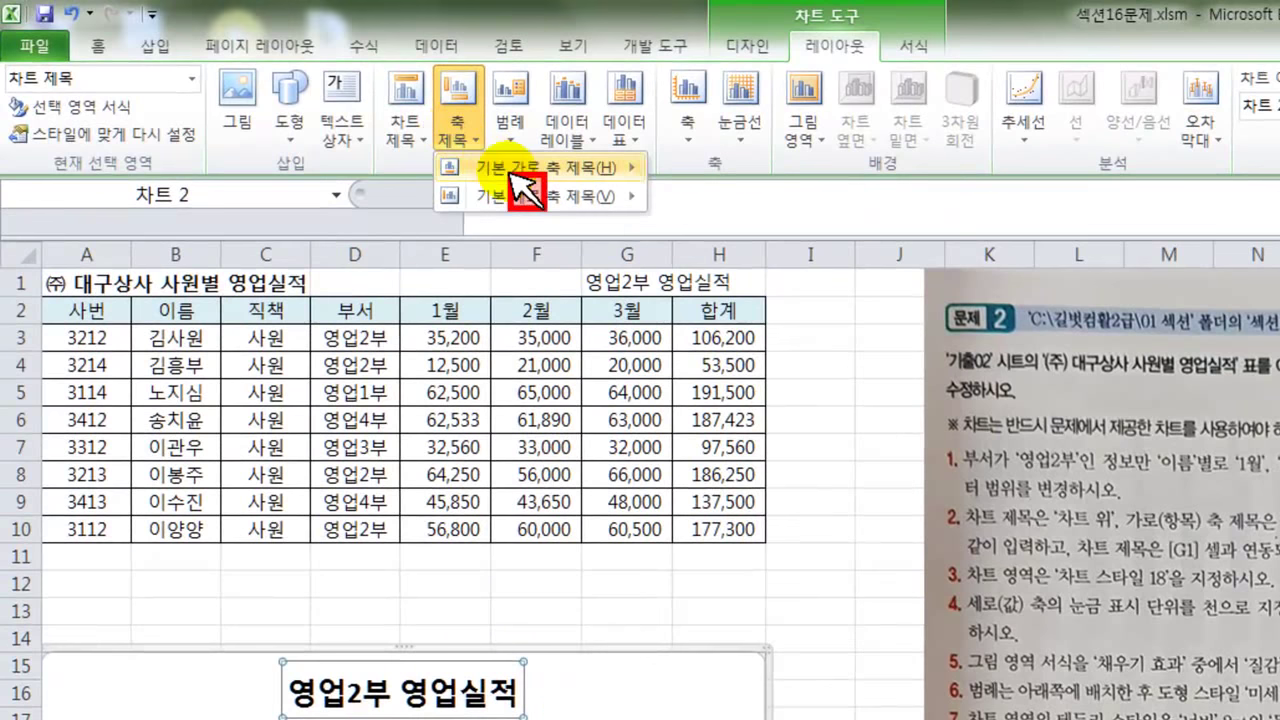
pyautogui.moveTo(522, 170)
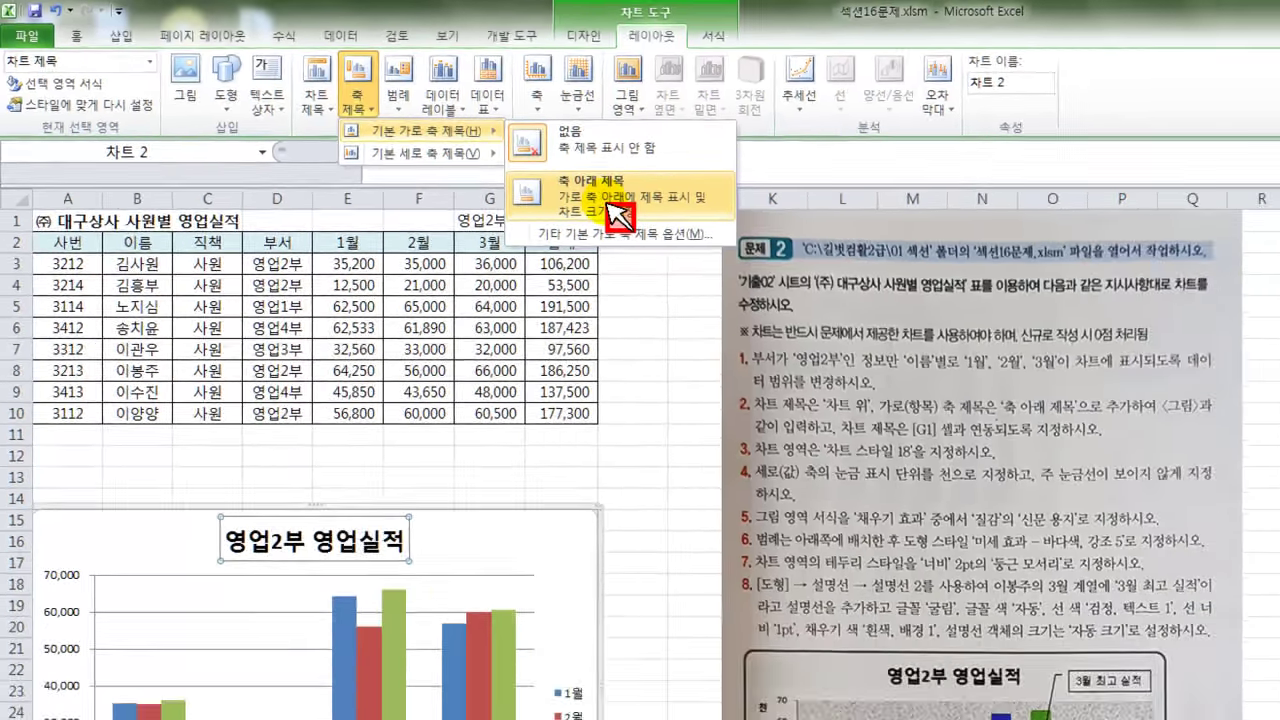
pyautogui.click(782, 260)
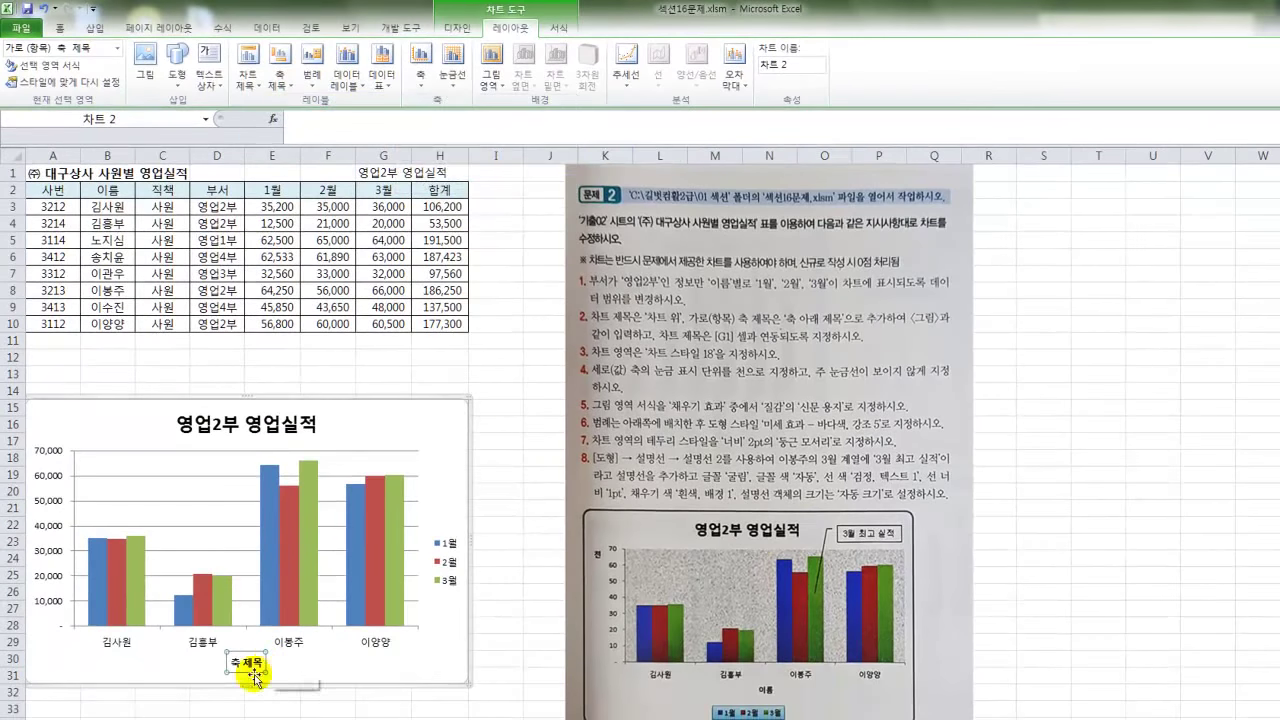
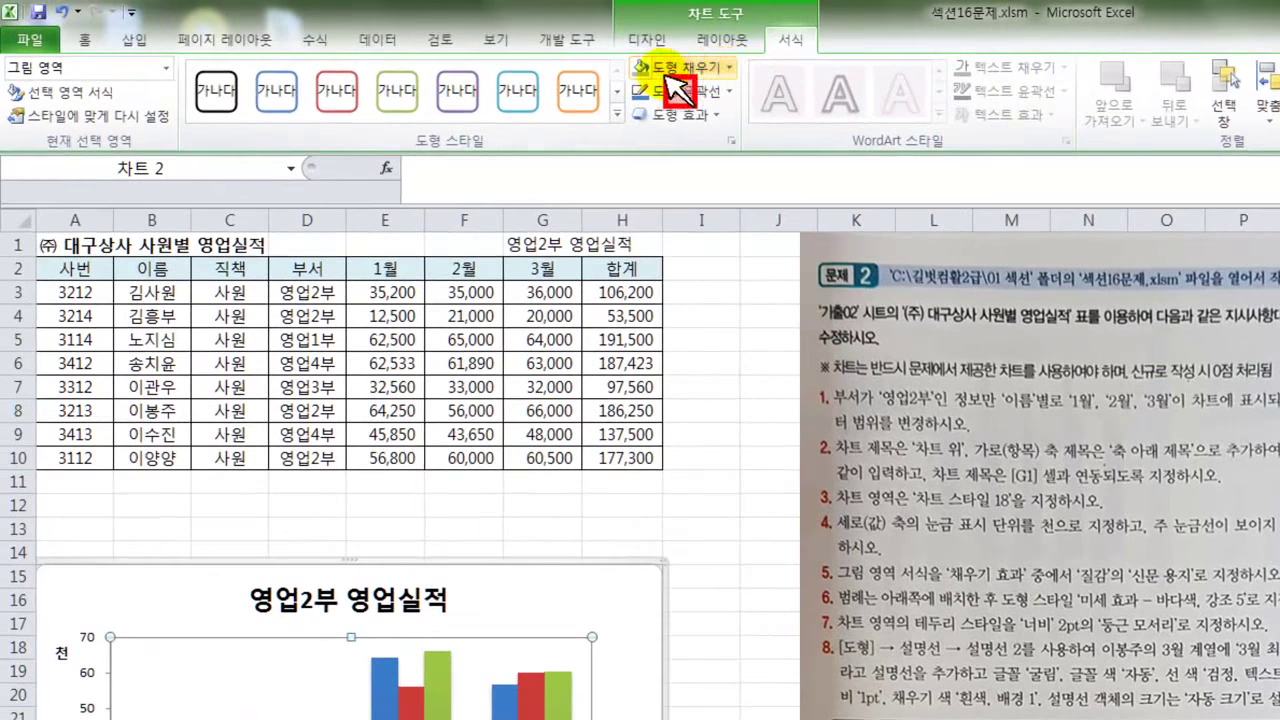
# - Try filling the chart's plot area with the Newsprint (신문 용지) texture through Shape Fill, and undo that fill
pyautogui.click(729, 68)
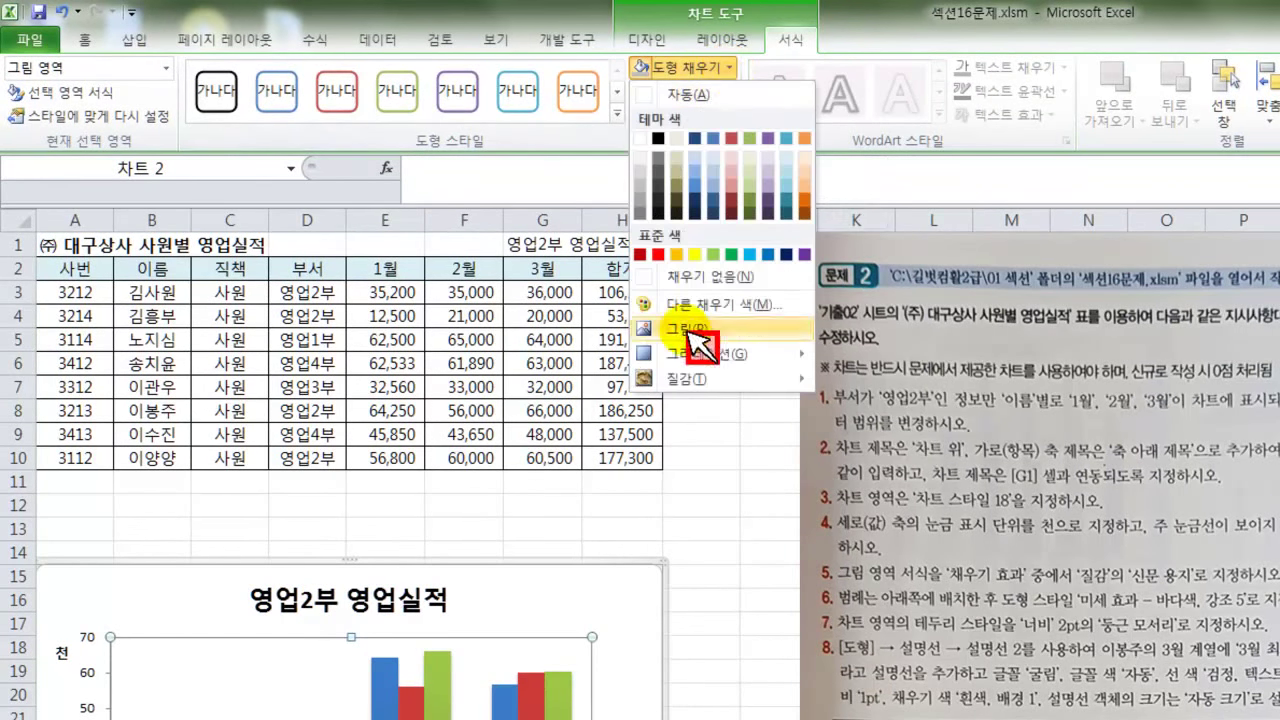
pyautogui.moveTo(690, 378)
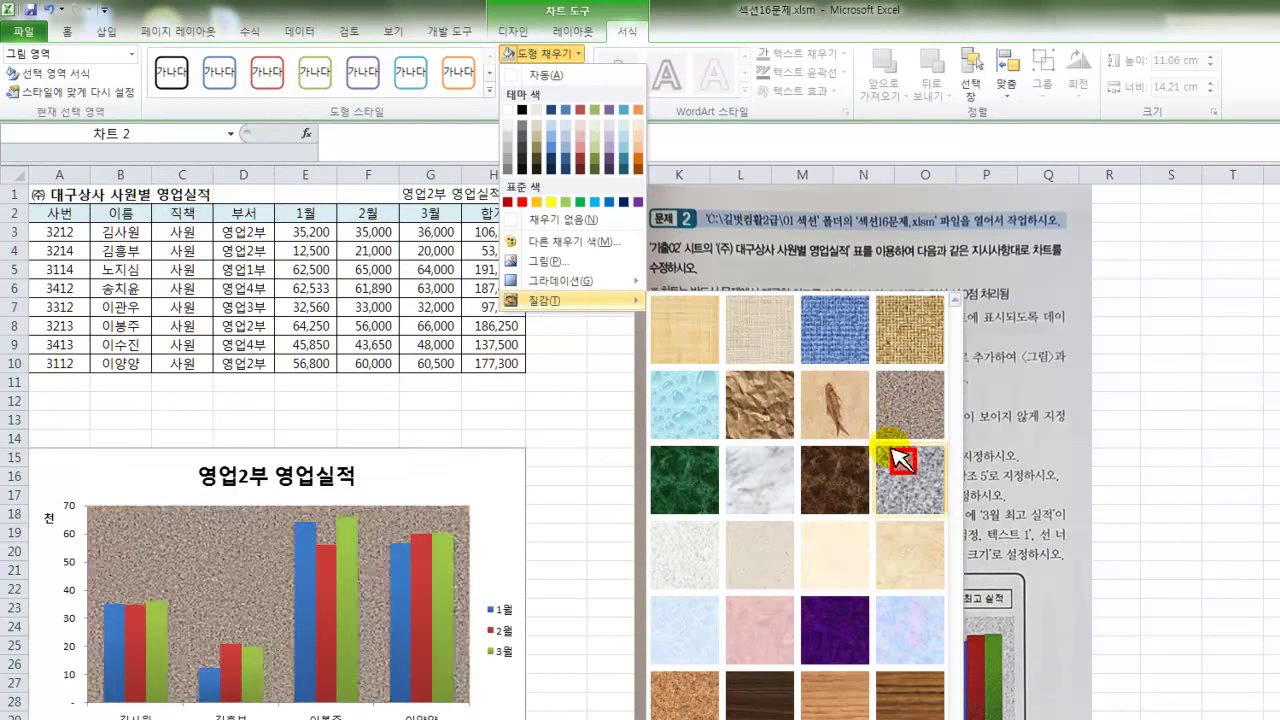
pyautogui.click(708, 558)
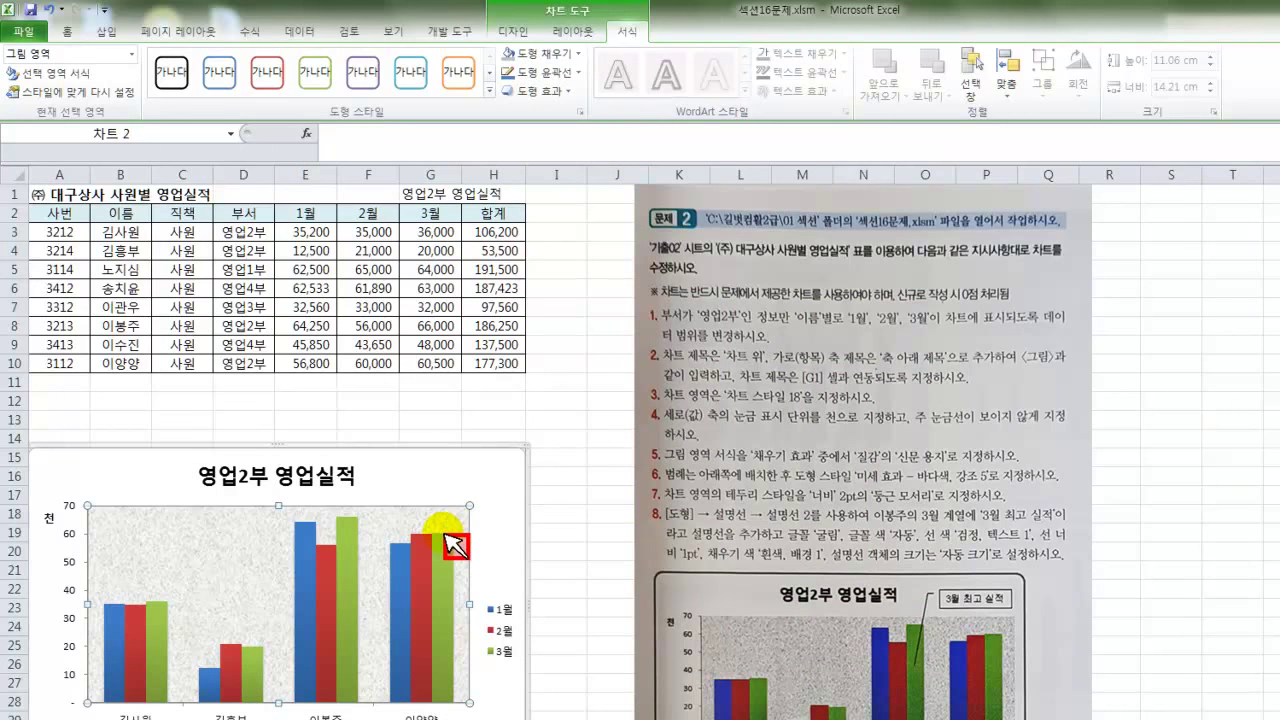
pyautogui.click(52, 10)
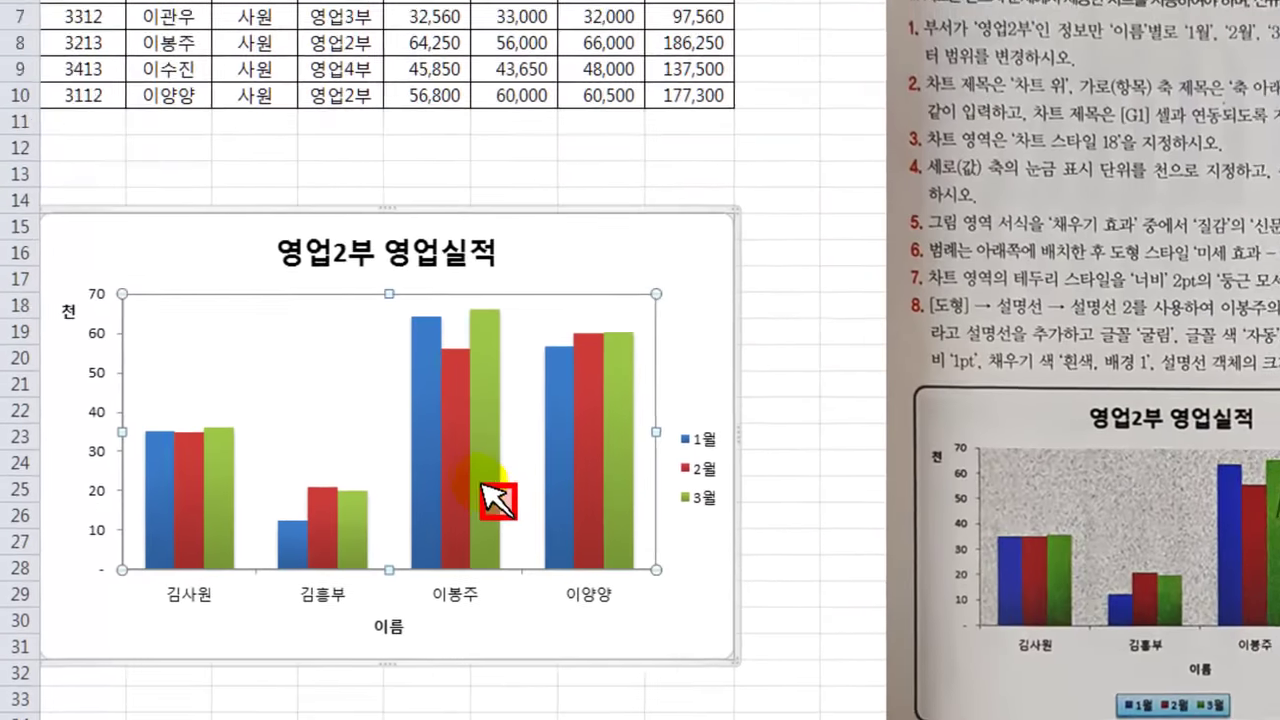
# - Fill the chart's plot area with the Newsprint (신문 용지) texture through the Format Plot Area (그림 영역 서식) settings
pyautogui.rightClick(365, 322)
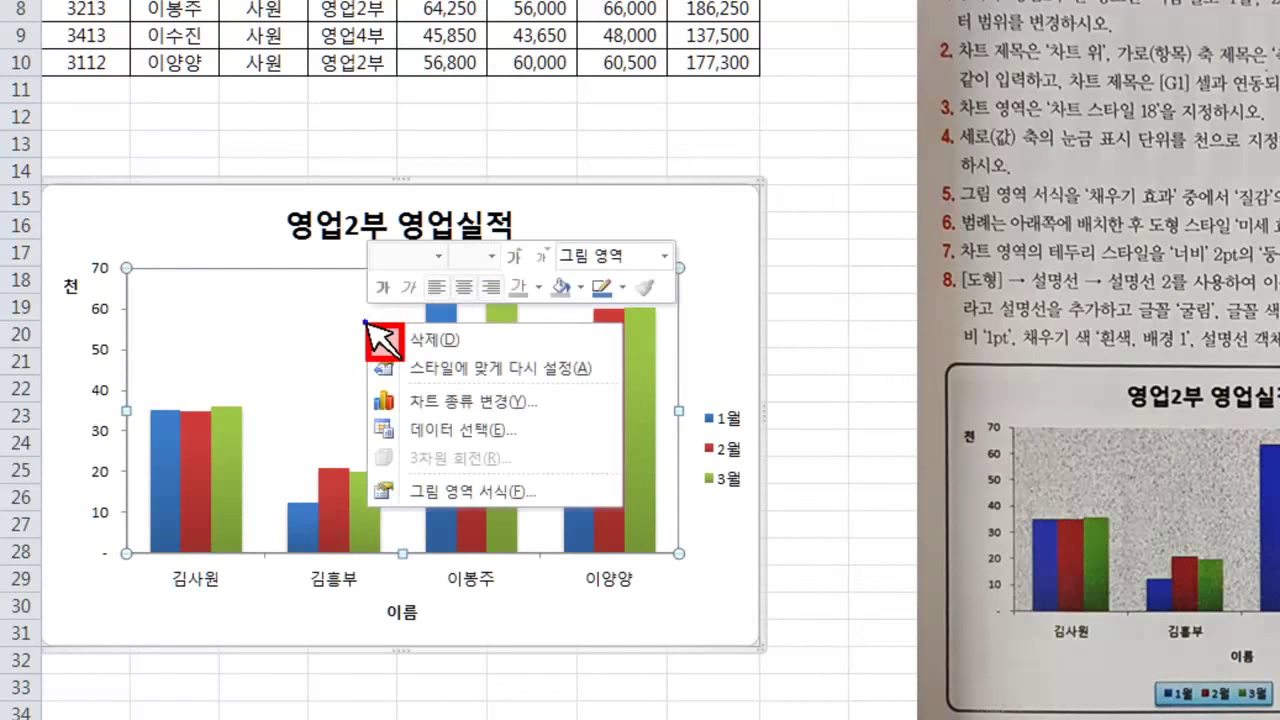
pyautogui.click(497, 491)
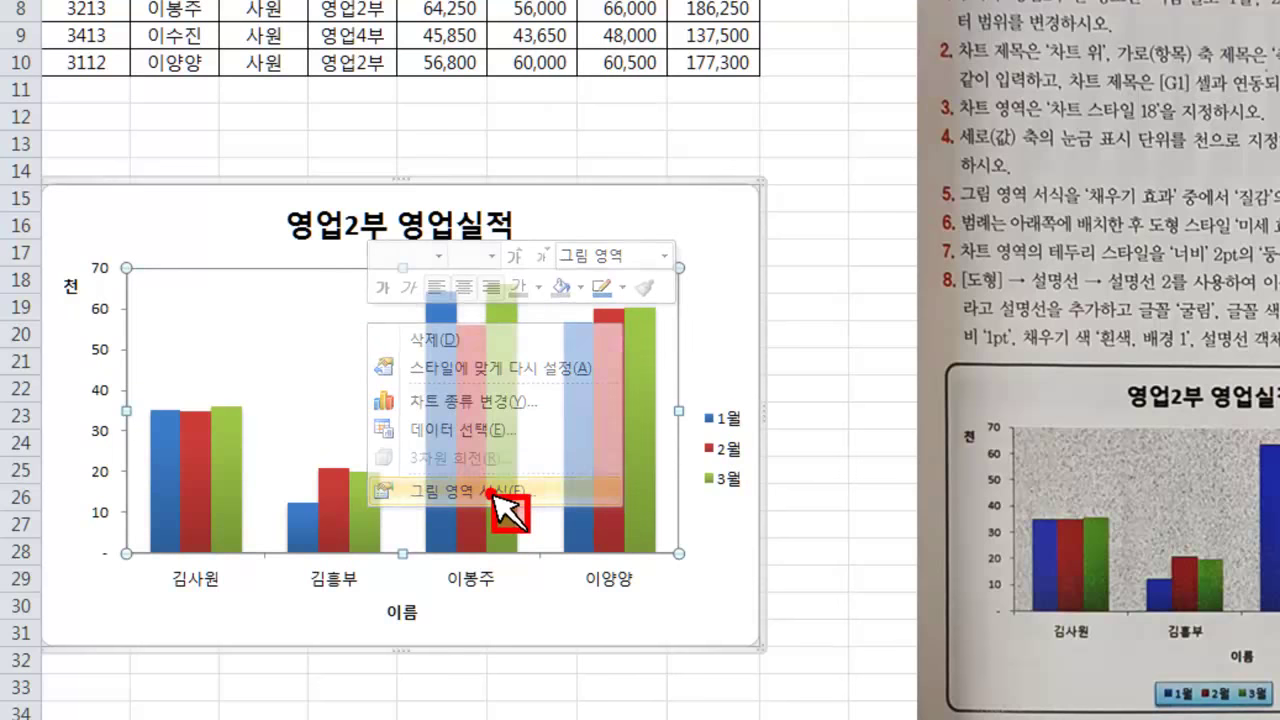
pyautogui.moveTo(674, 50); pyautogui.dragTo(1111, 119)
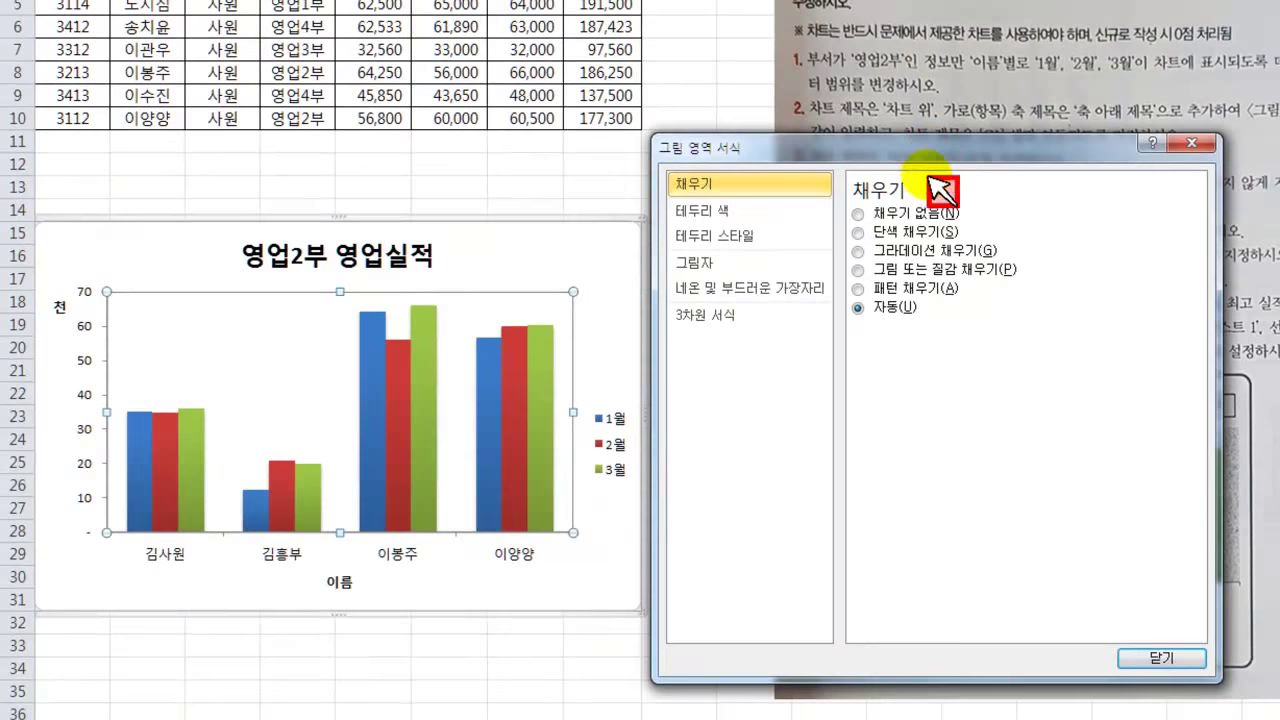
pyautogui.click(873, 288)
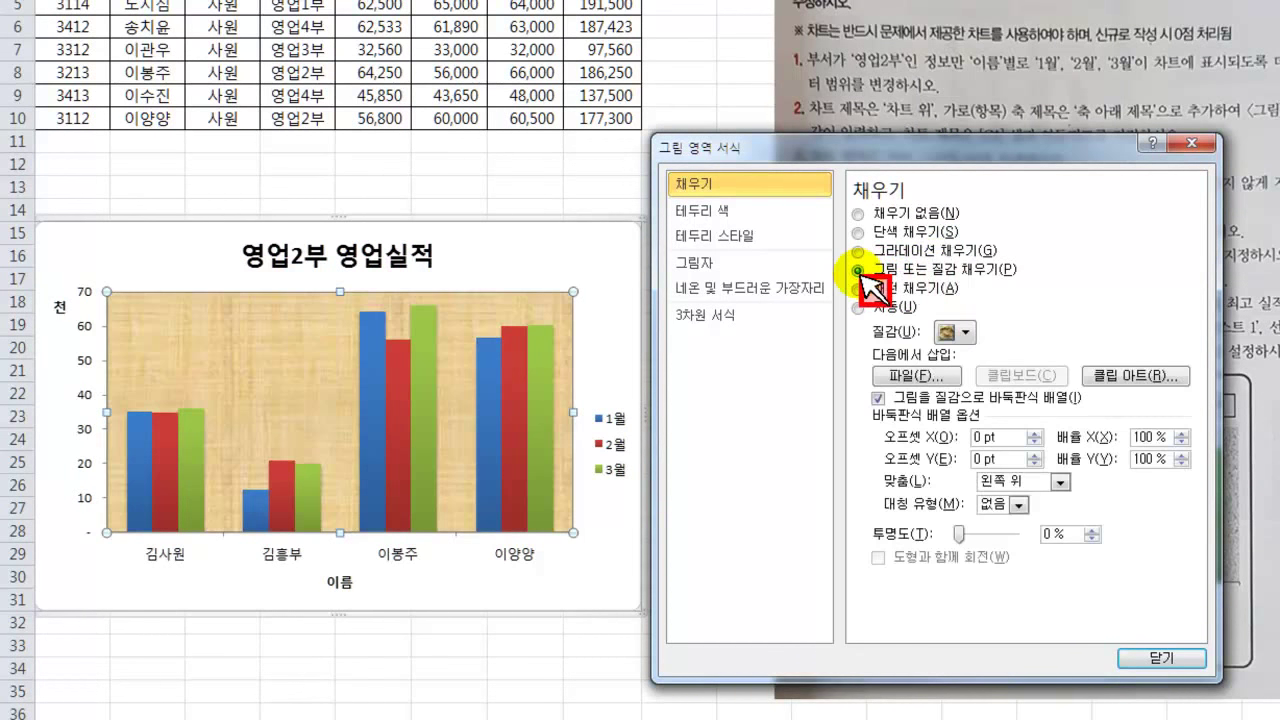
pyautogui.click(958, 336)
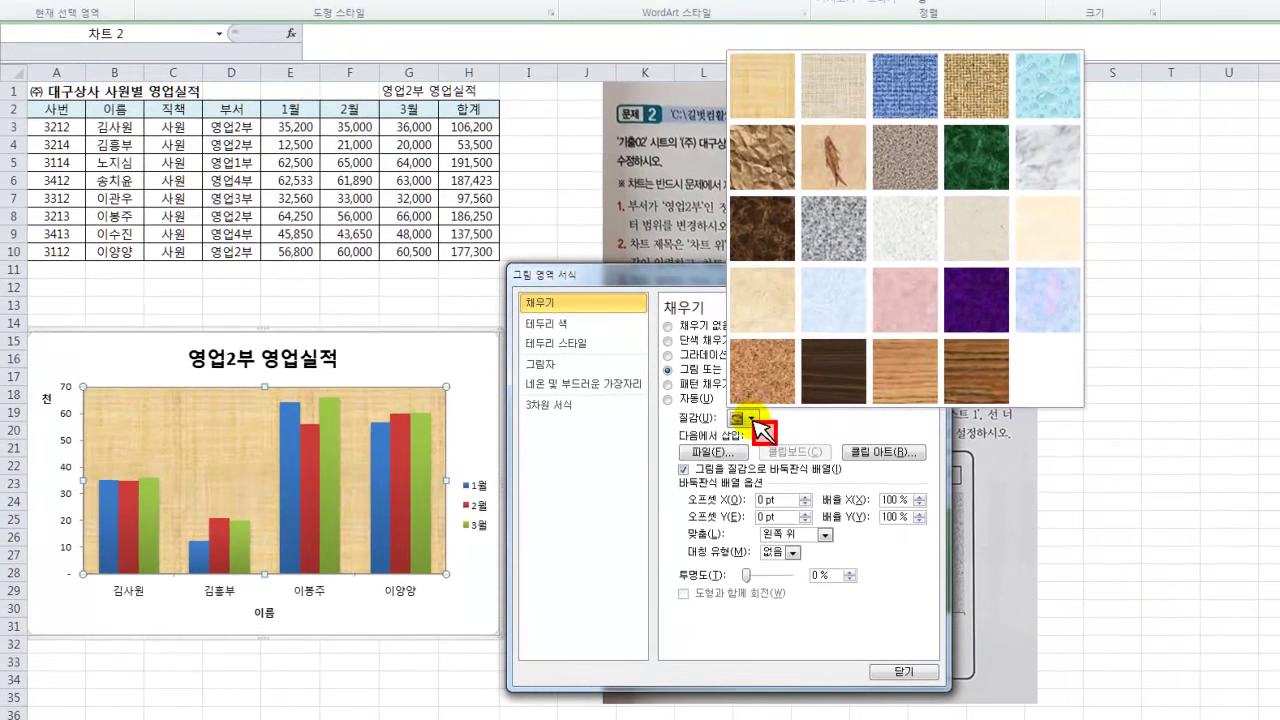
pyautogui.click(913, 229)
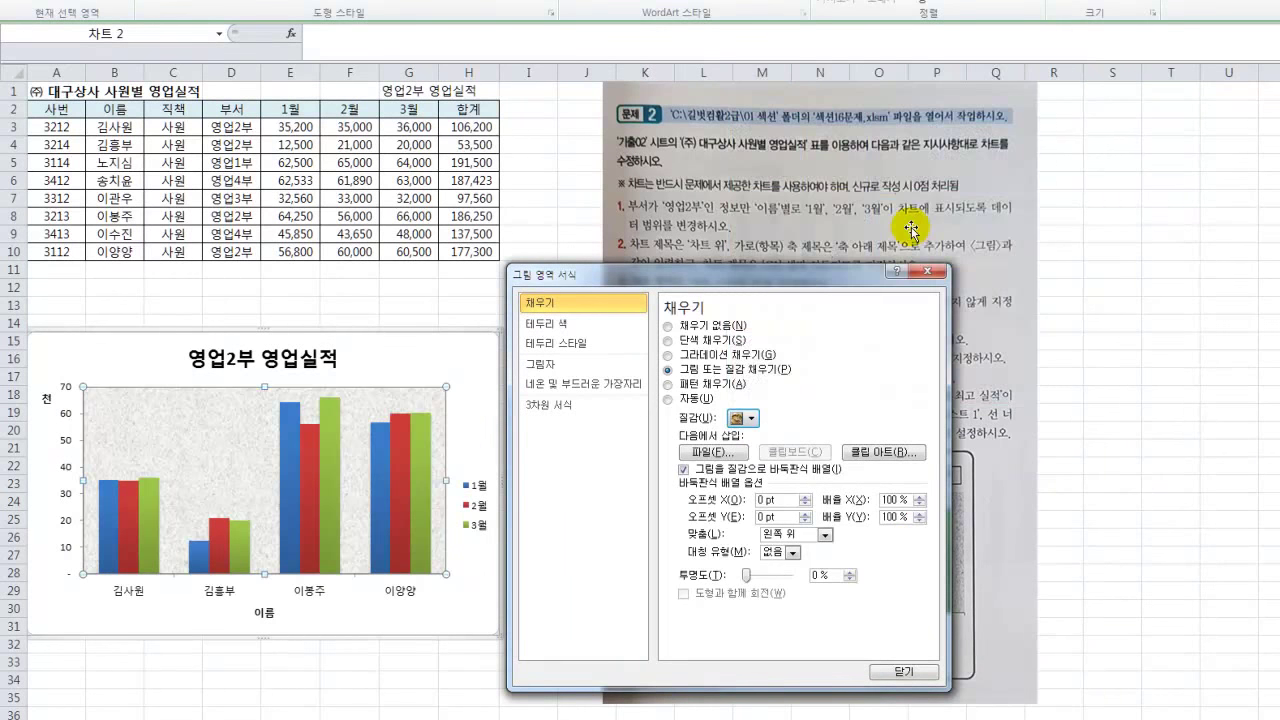
pyautogui.click(903, 673)
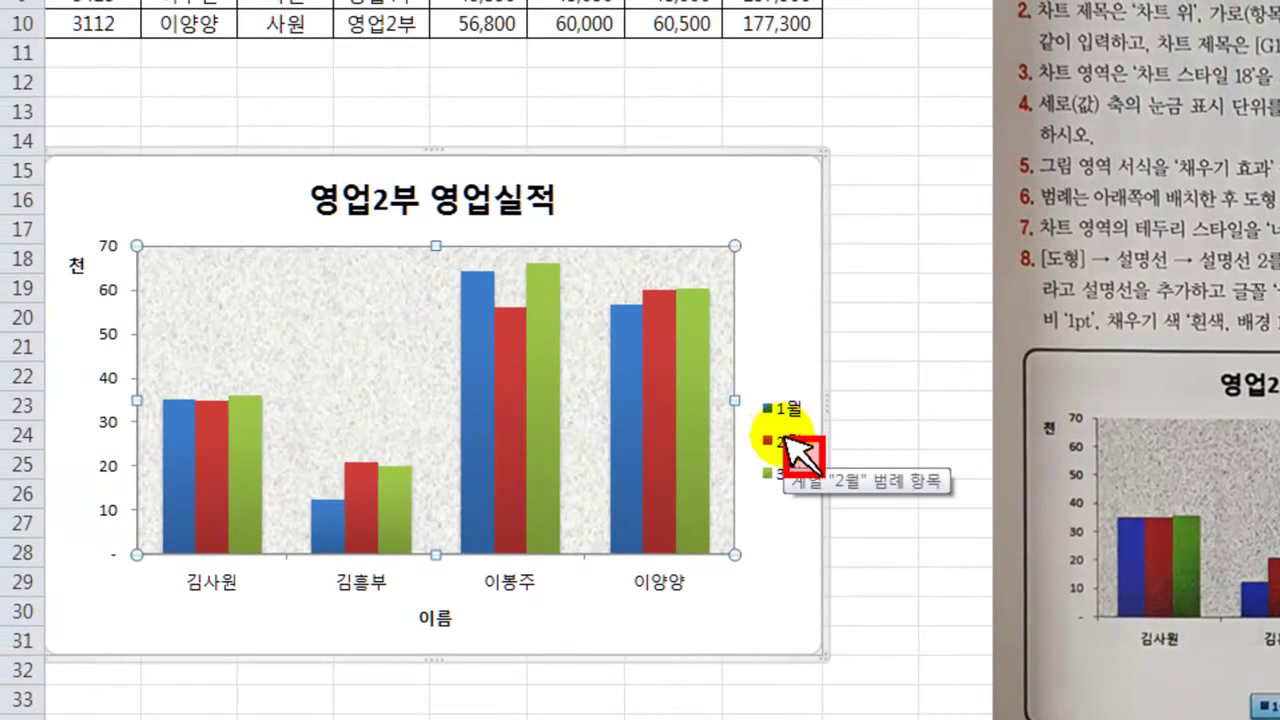
# - Apply the shape style 미세 효과 - 바다색, 강조 5 (Subtle Effect - Aqua, Accent 5) to the chart legend
pyautogui.click(788, 439)
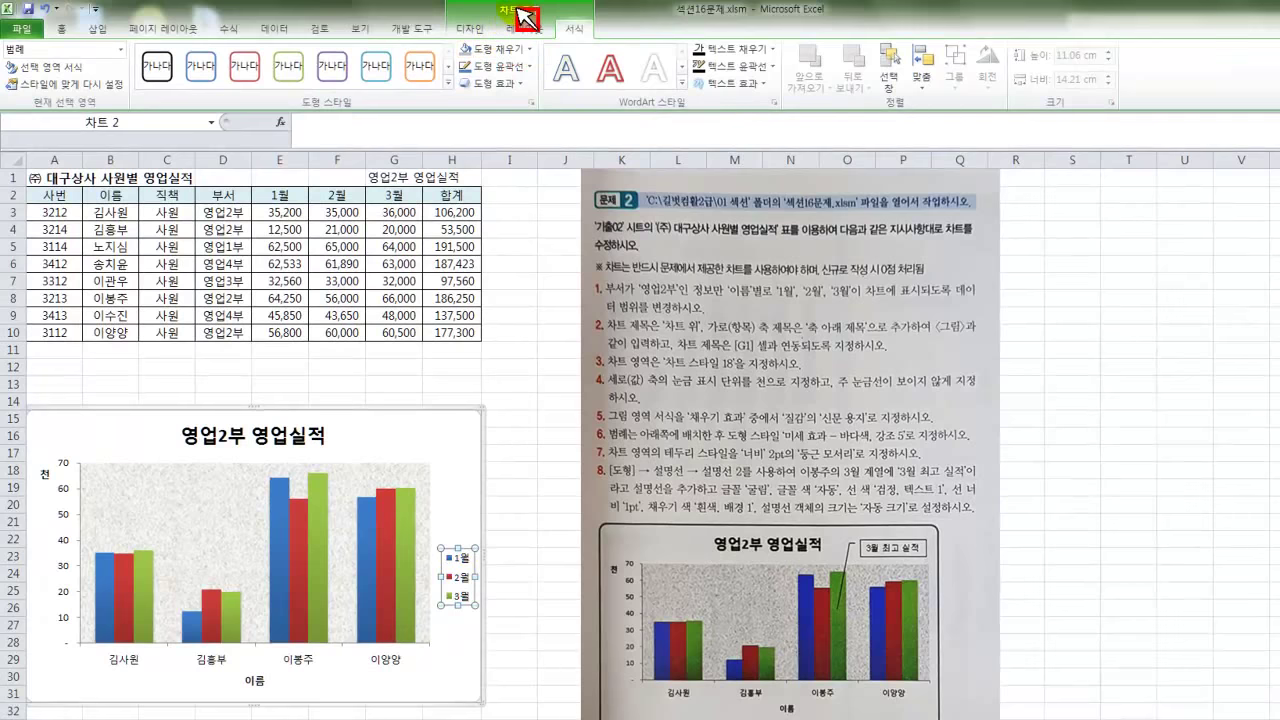
pyautogui.click(468, 33)
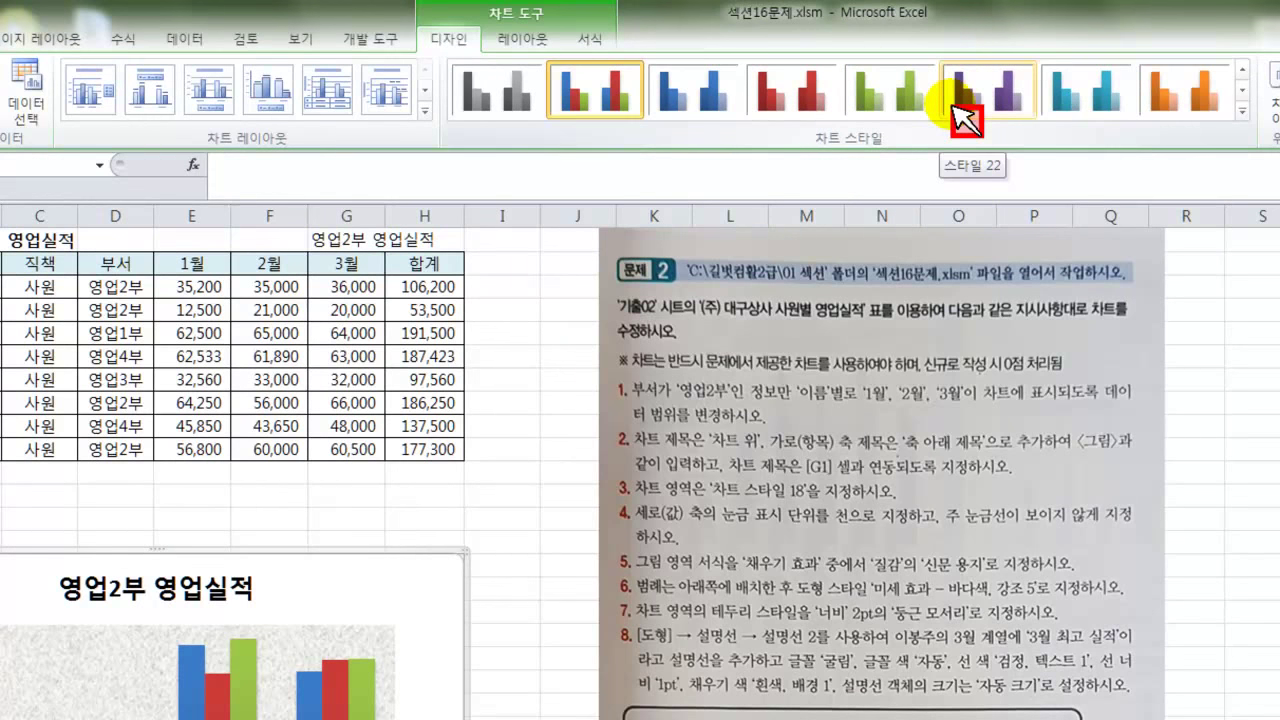
pyautogui.click(600, 38)
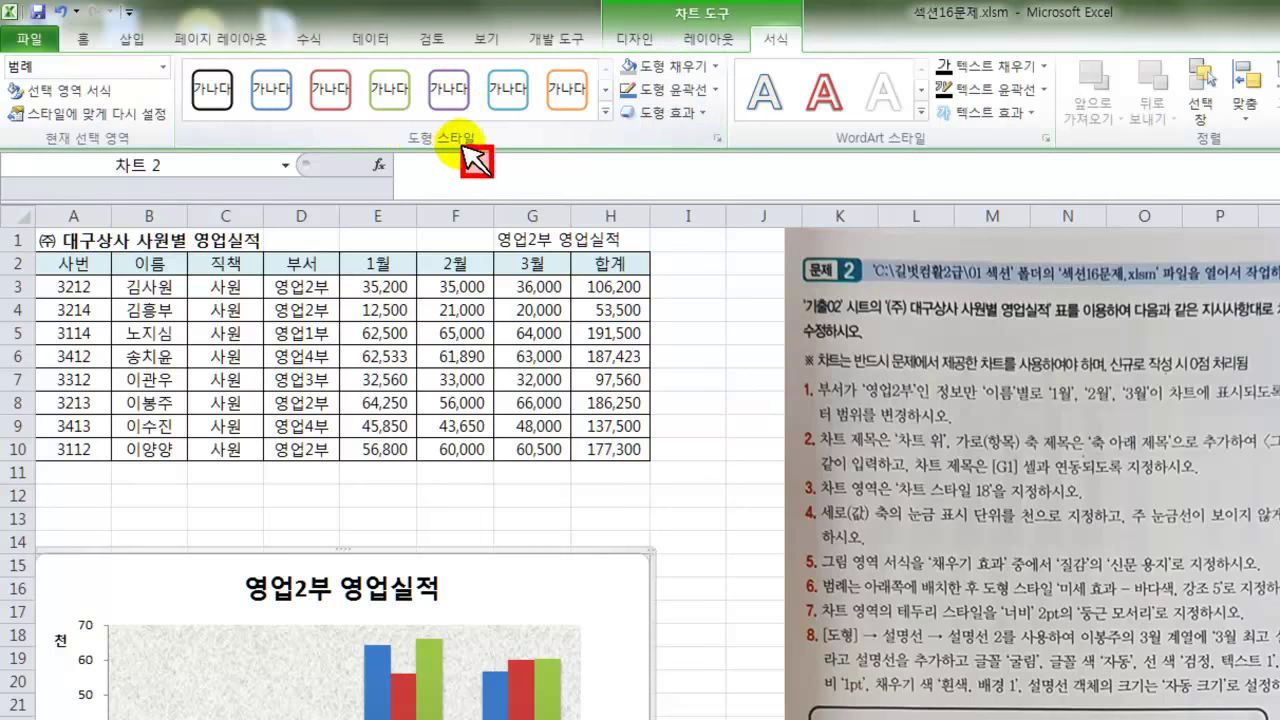
pyautogui.click(606, 112)
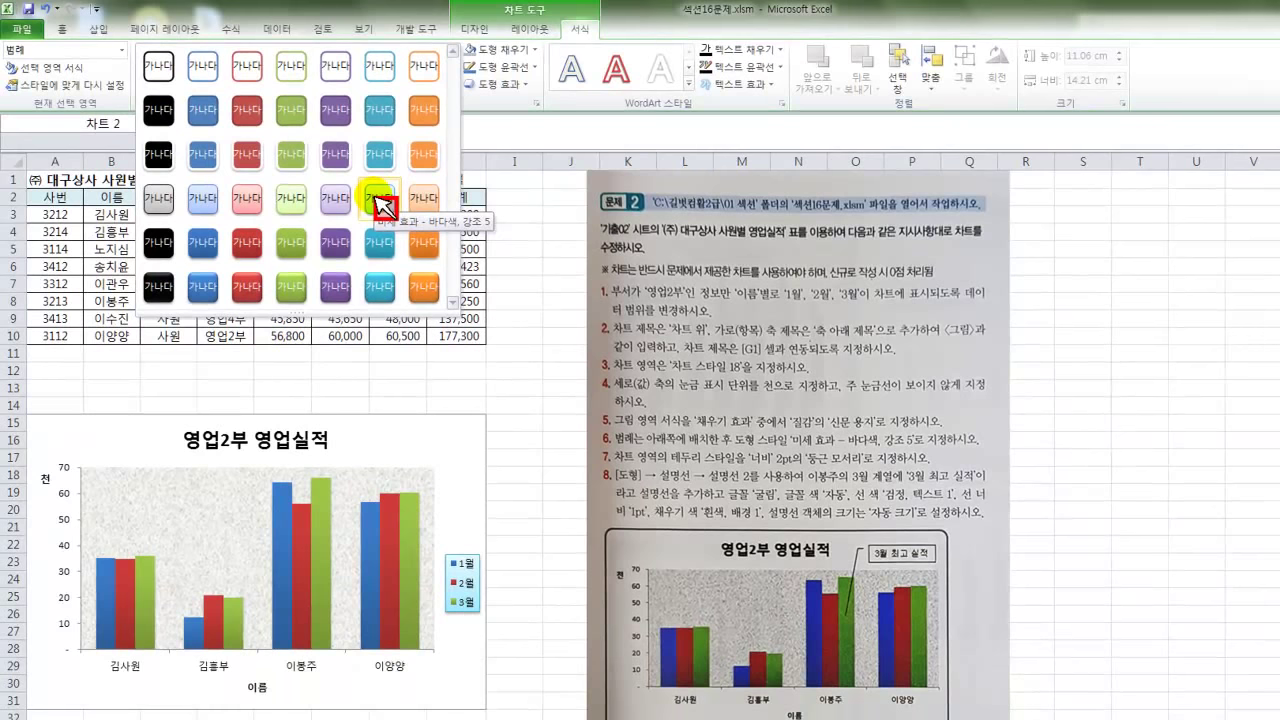
pyautogui.click(383, 205)
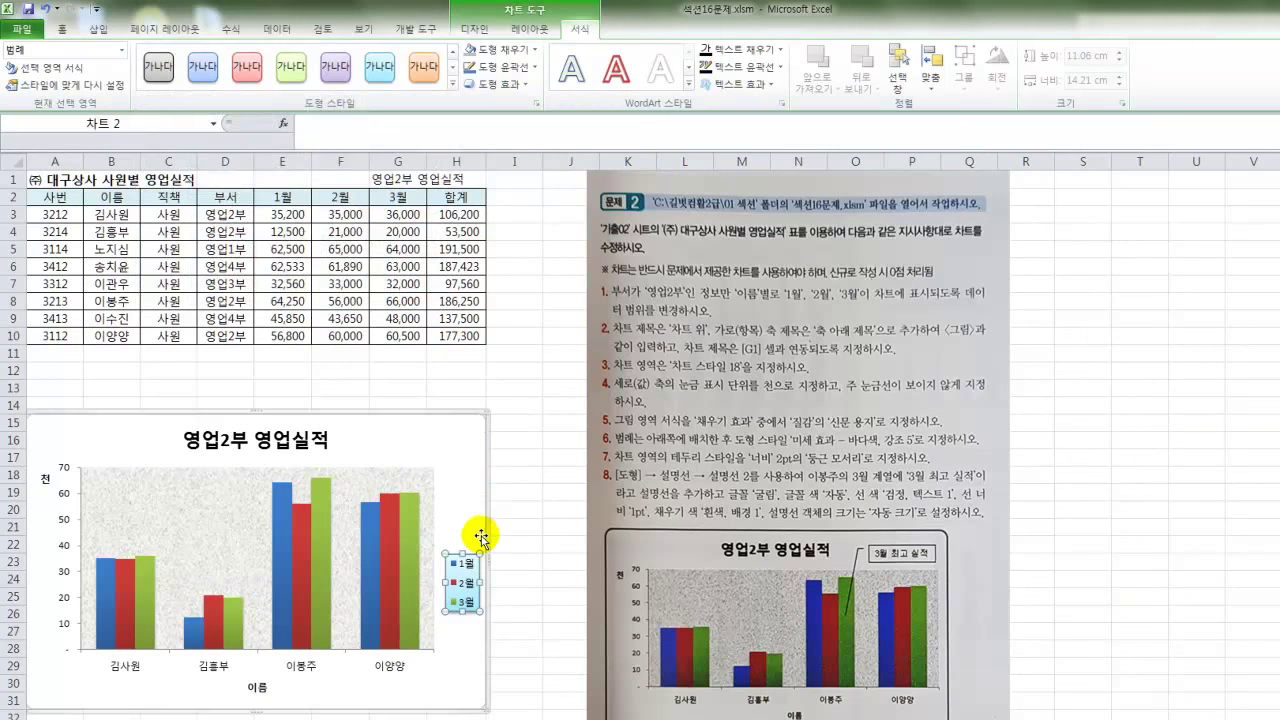
pyautogui.click(478, 590)
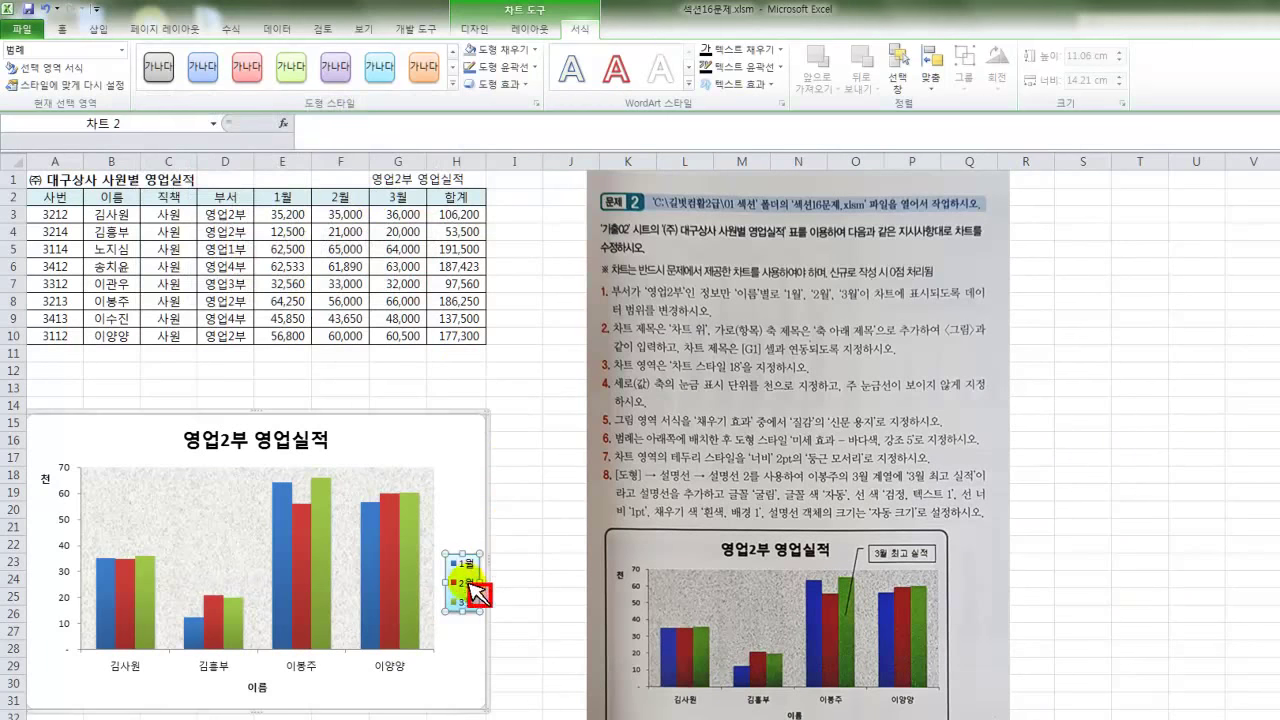